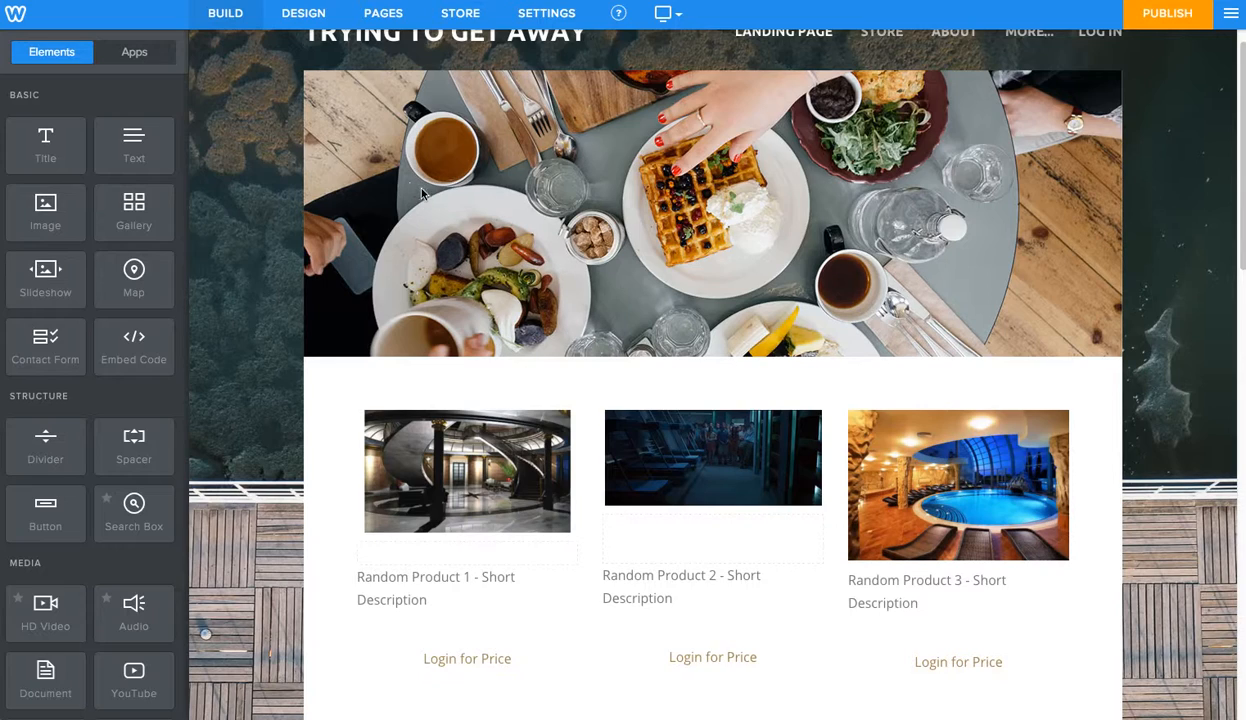
# Open Random Product 1 from the store's product list to view its name, description and price.
pyautogui.click(388, 16)
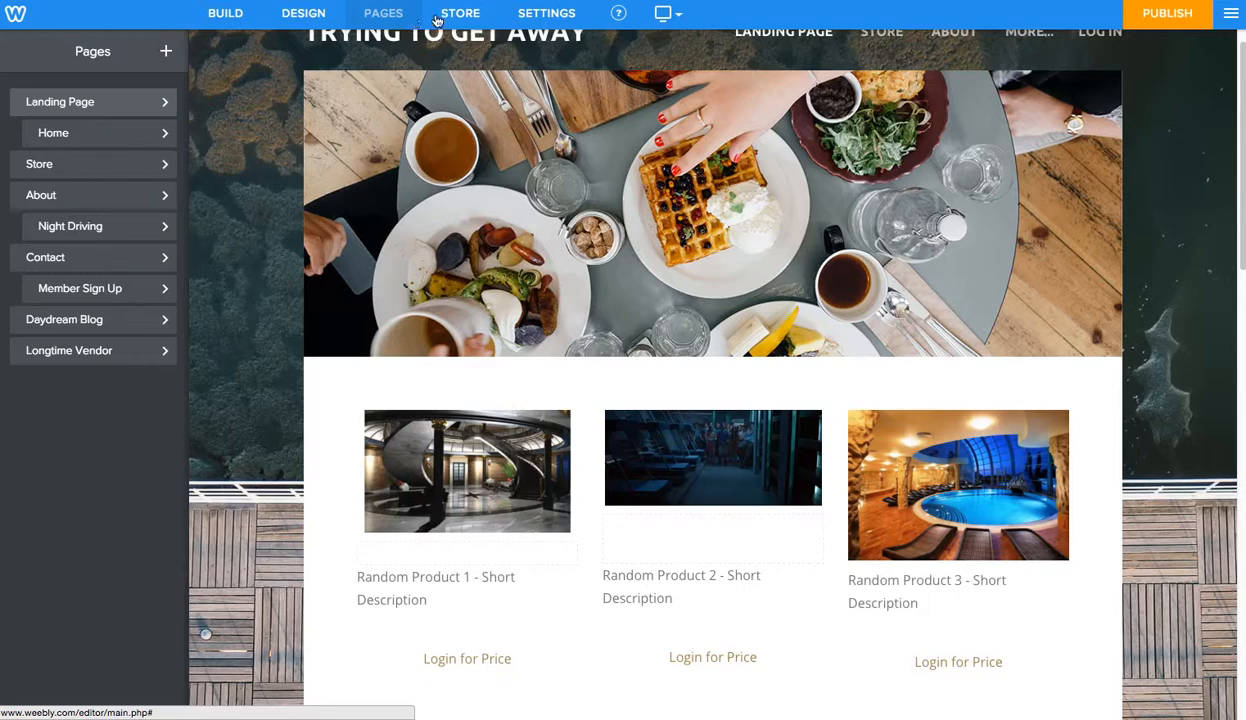
pyautogui.click(455, 14)
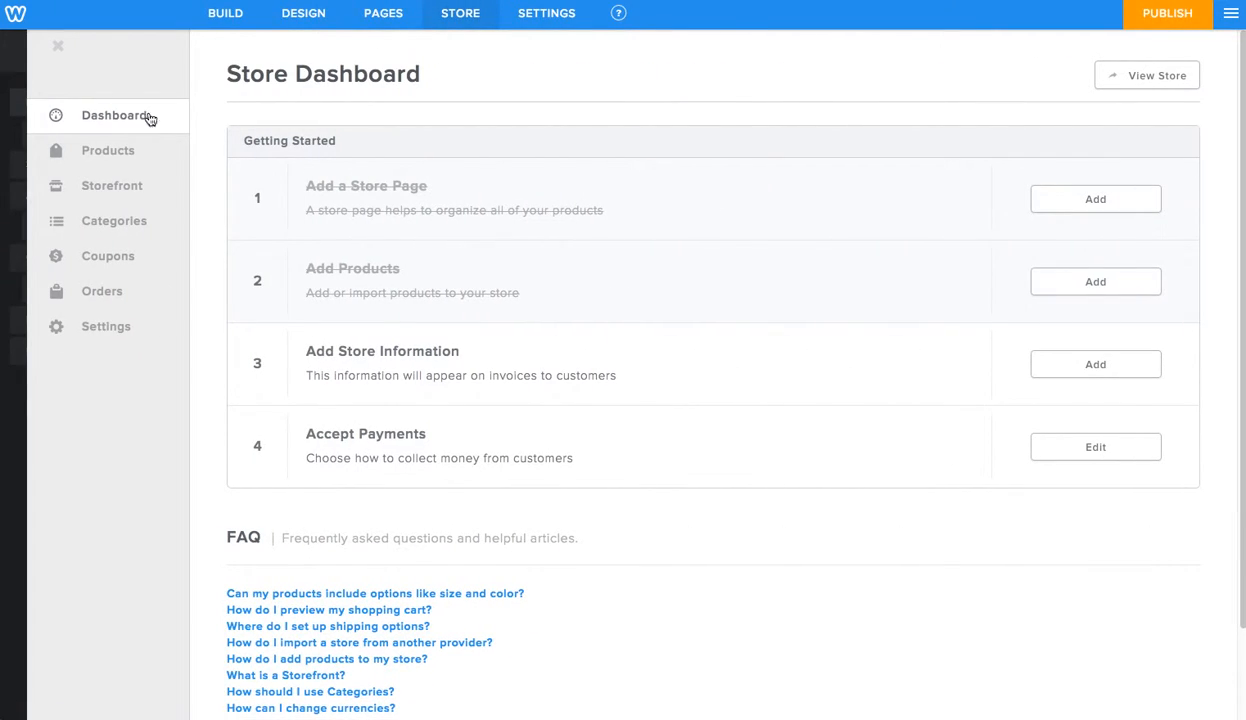
pyautogui.click(125, 161)
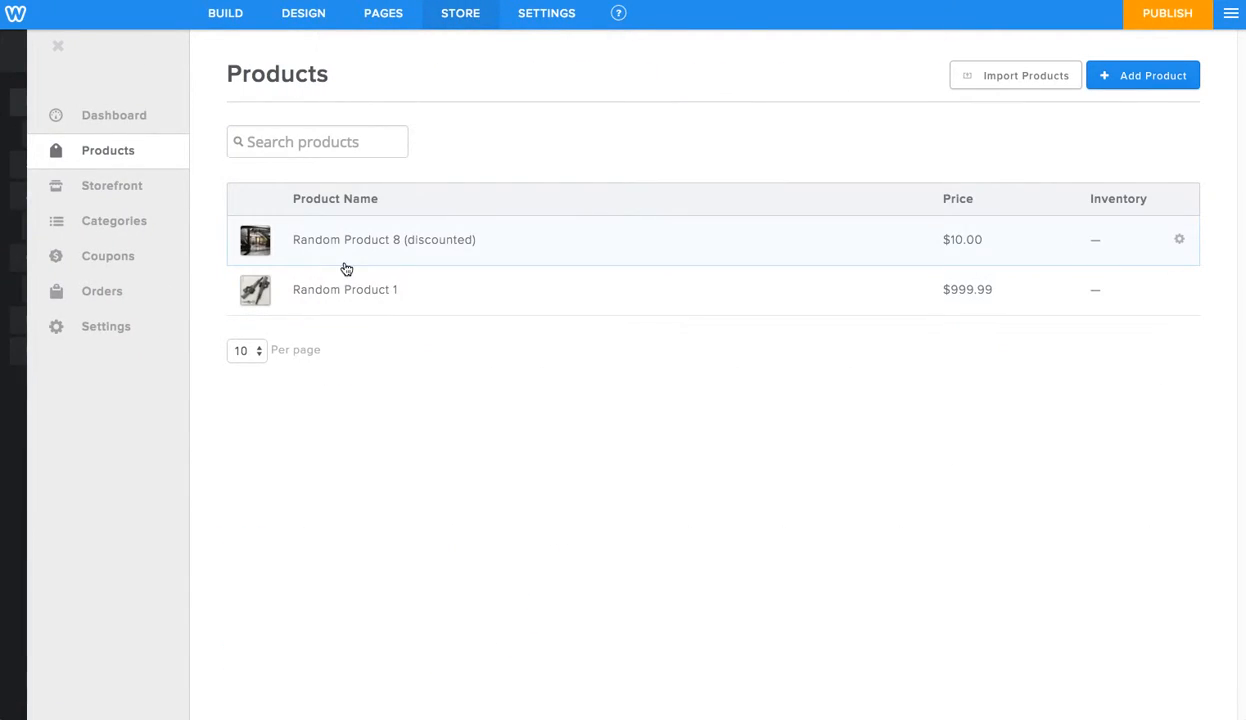
pyautogui.click(508, 288)
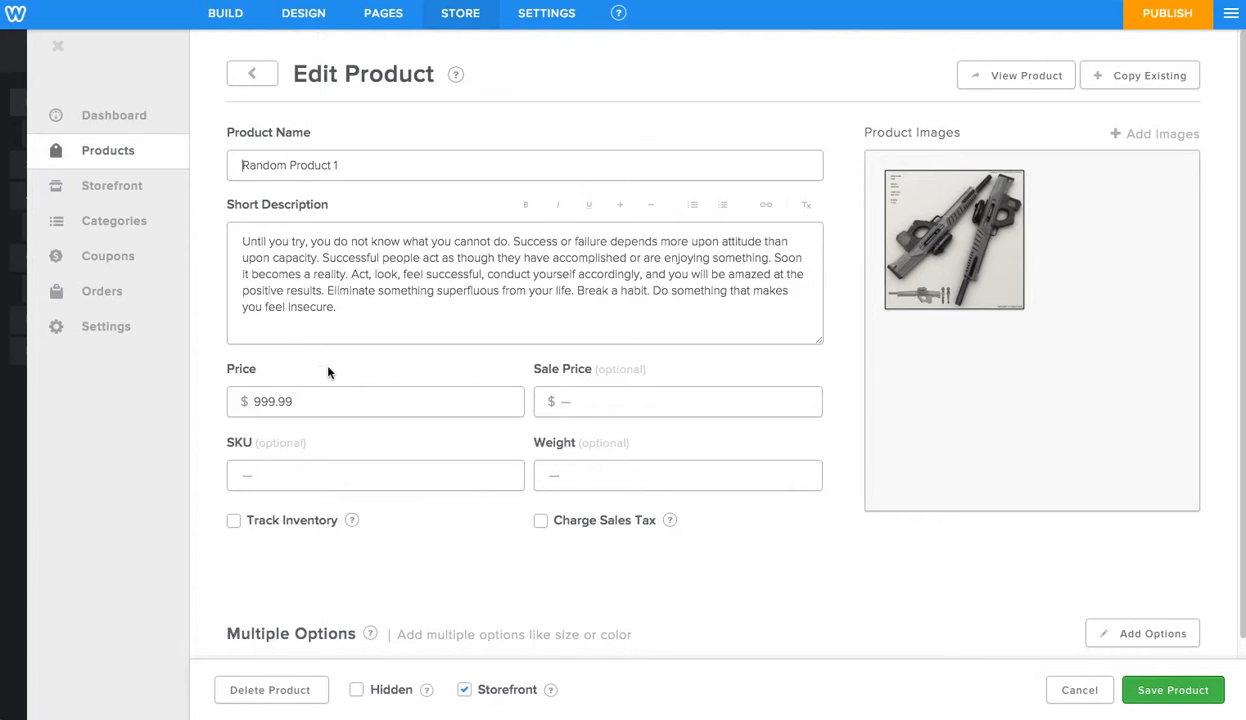
# Add a Product element above the first column's image on the landing page and connect it to Random Product 1.
pyautogui.click(226, 16)
pyautogui.scroll(-2, 364, 314)
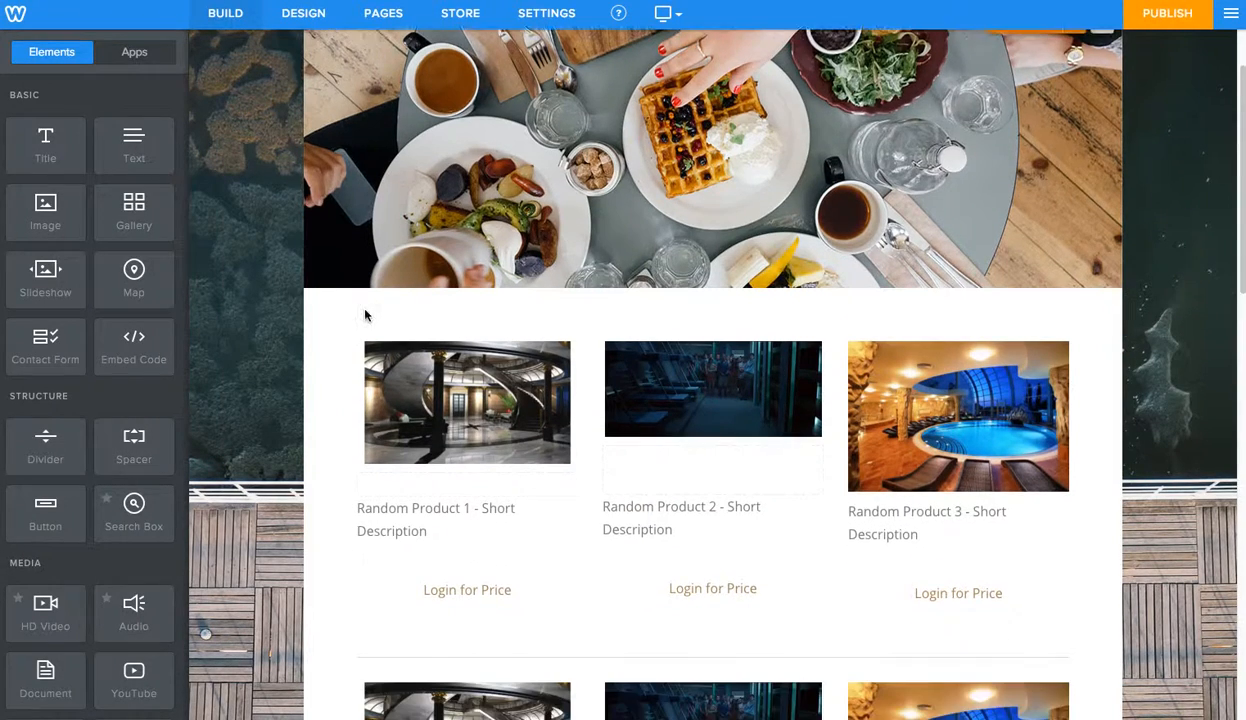
pyautogui.scroll(3, 257, 344)
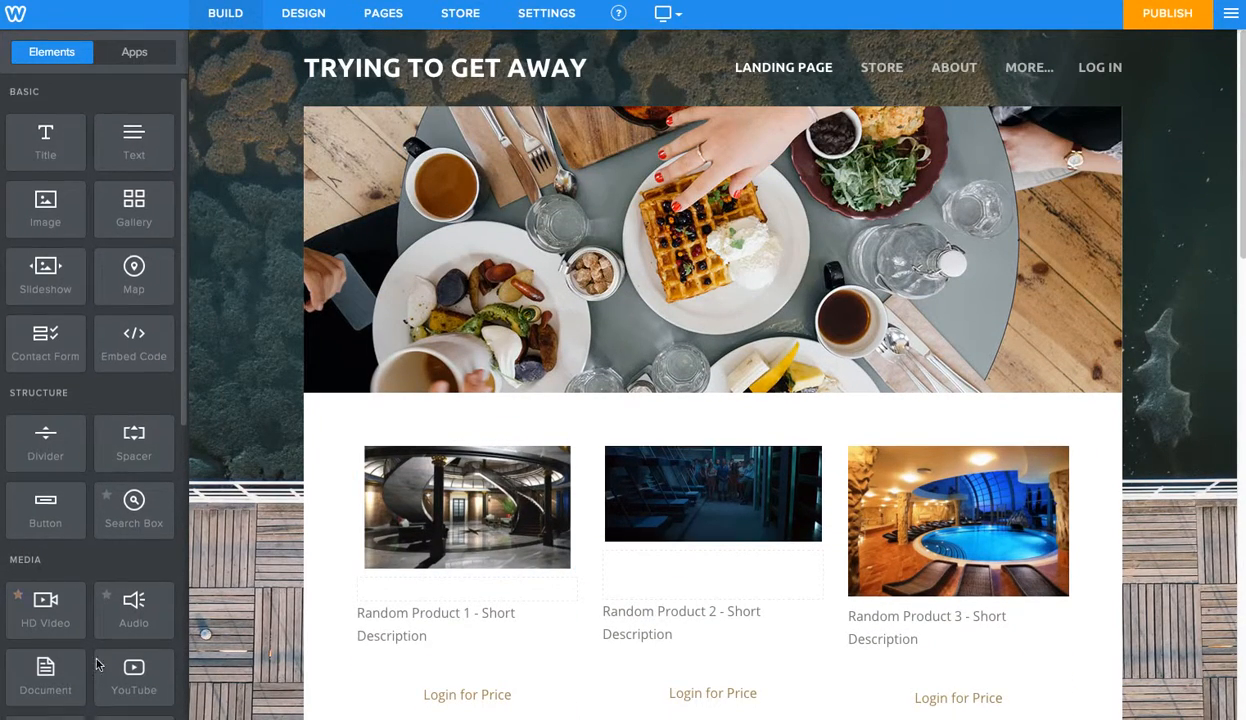
pyautogui.scroll(-5, 44, 630)
pyautogui.moveTo(37, 357); pyautogui.dragTo(410, 416)
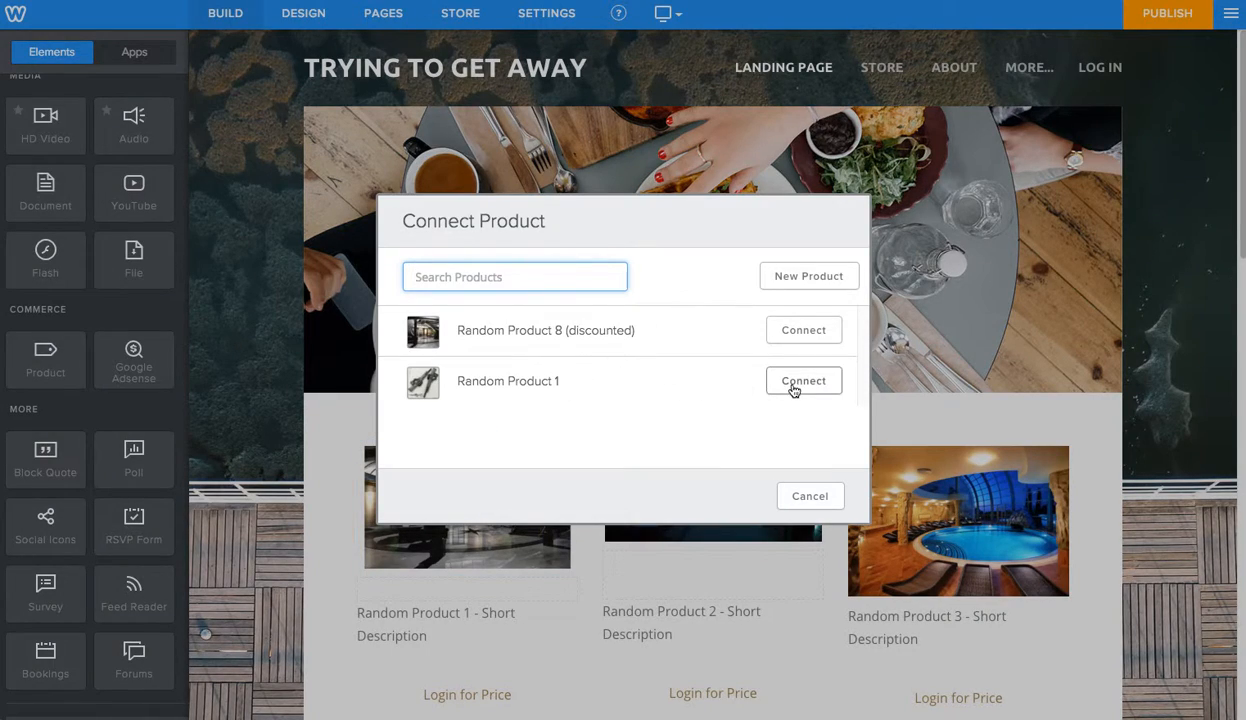
pyautogui.click(797, 386)
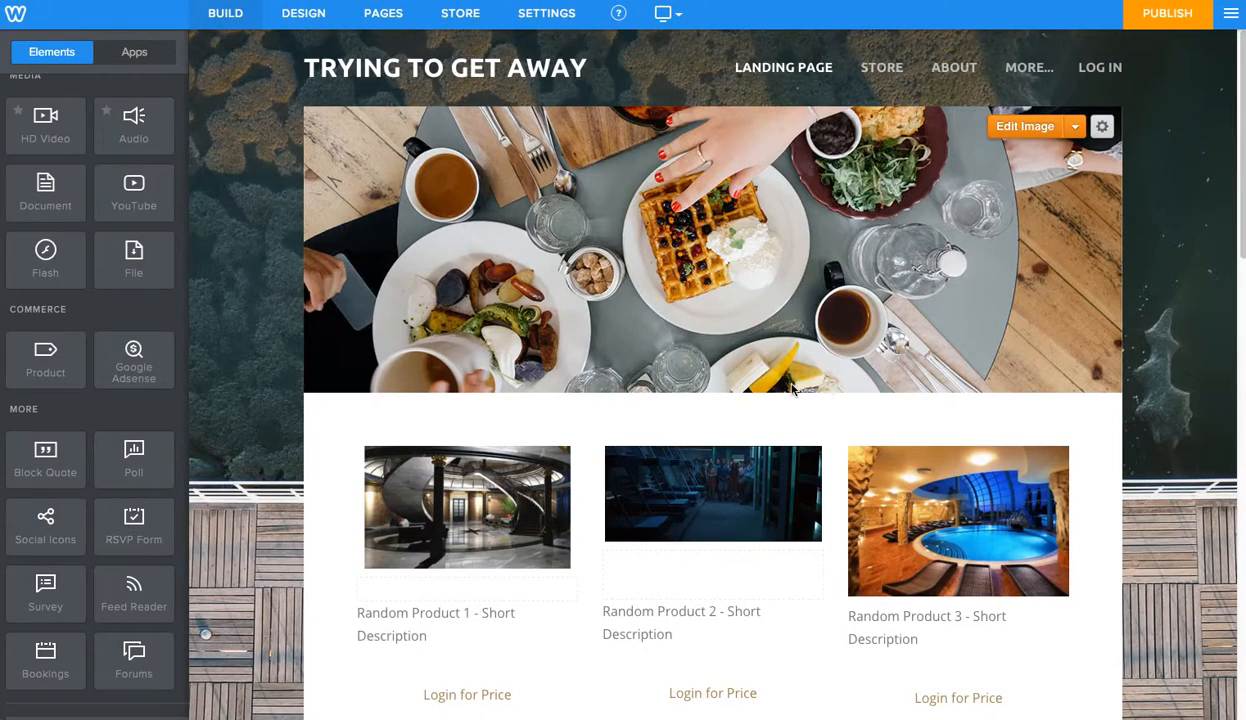
pyautogui.scroll(-3, 360, 506)
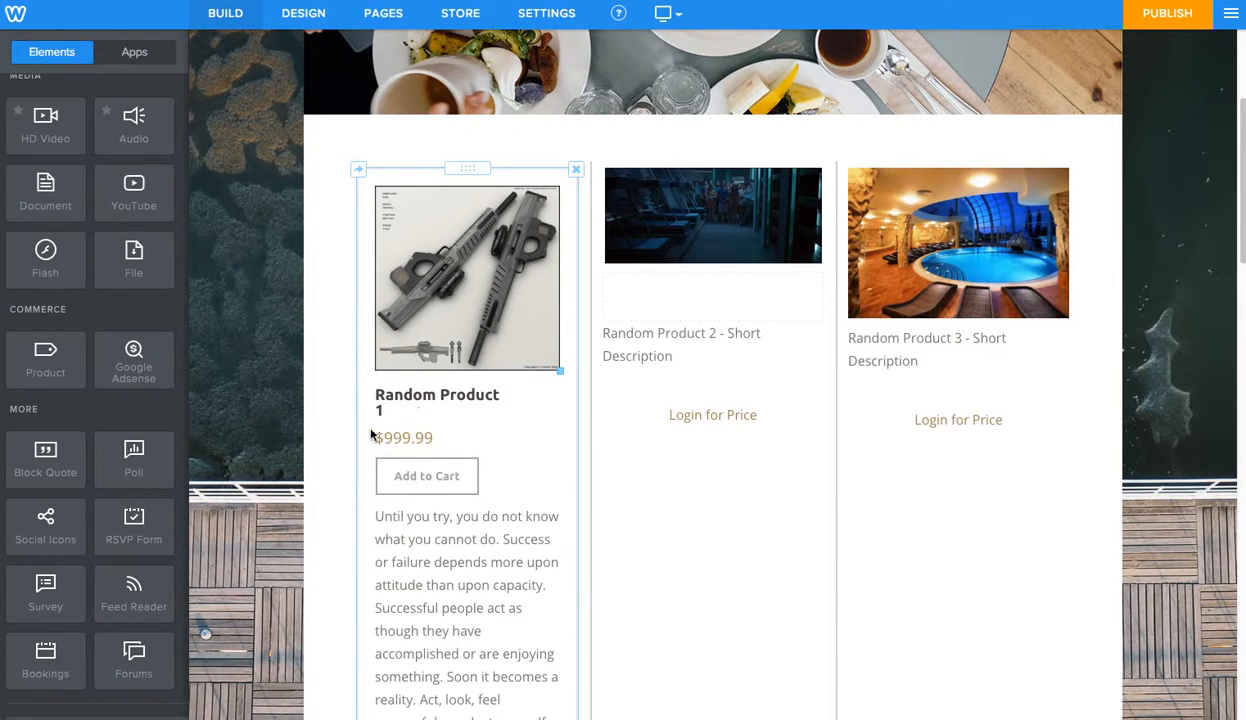
# Hide the price, description and image of the Random Product 1 element in its advanced settings.
pyautogui.click(398, 491)
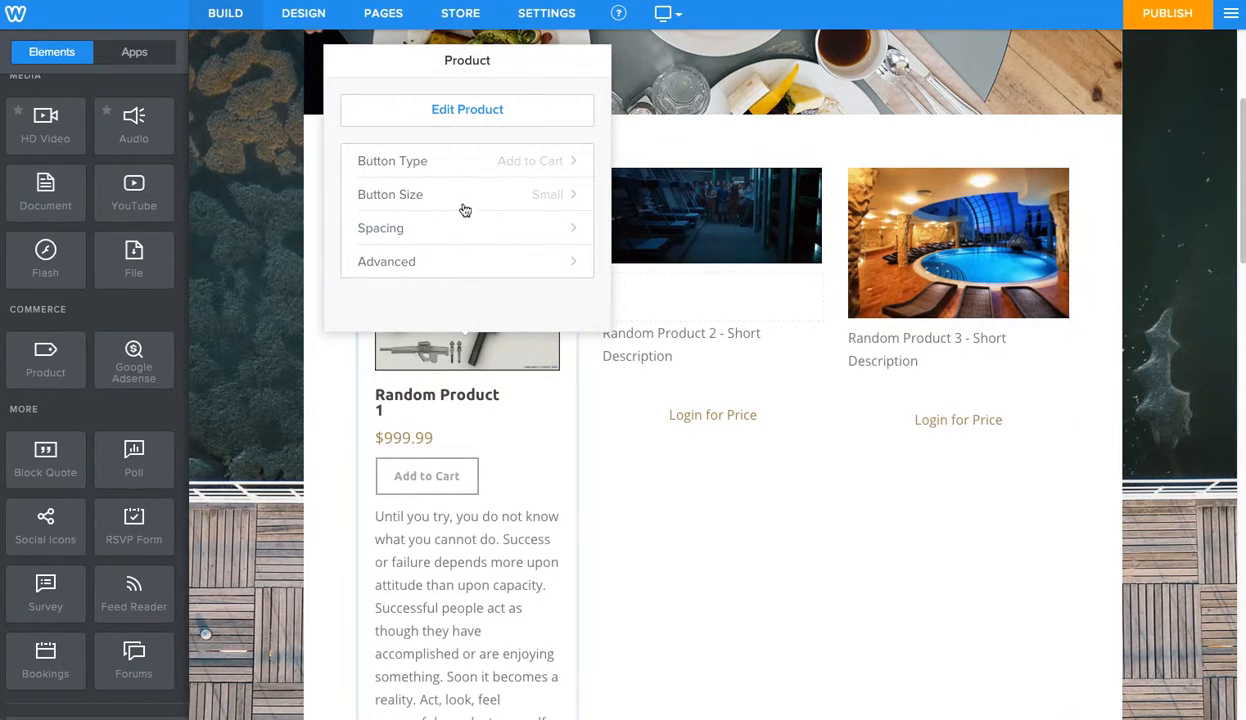
pyautogui.click(466, 262)
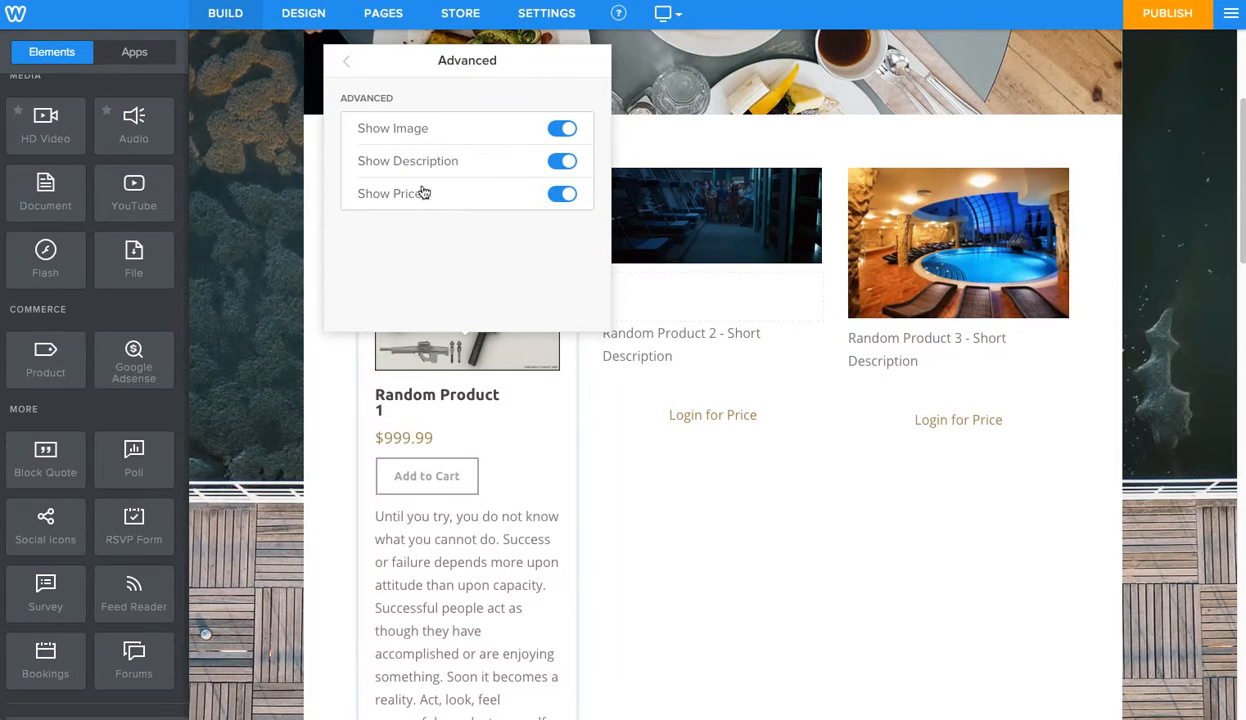
pyautogui.click(563, 195)
pyautogui.click(562, 162)
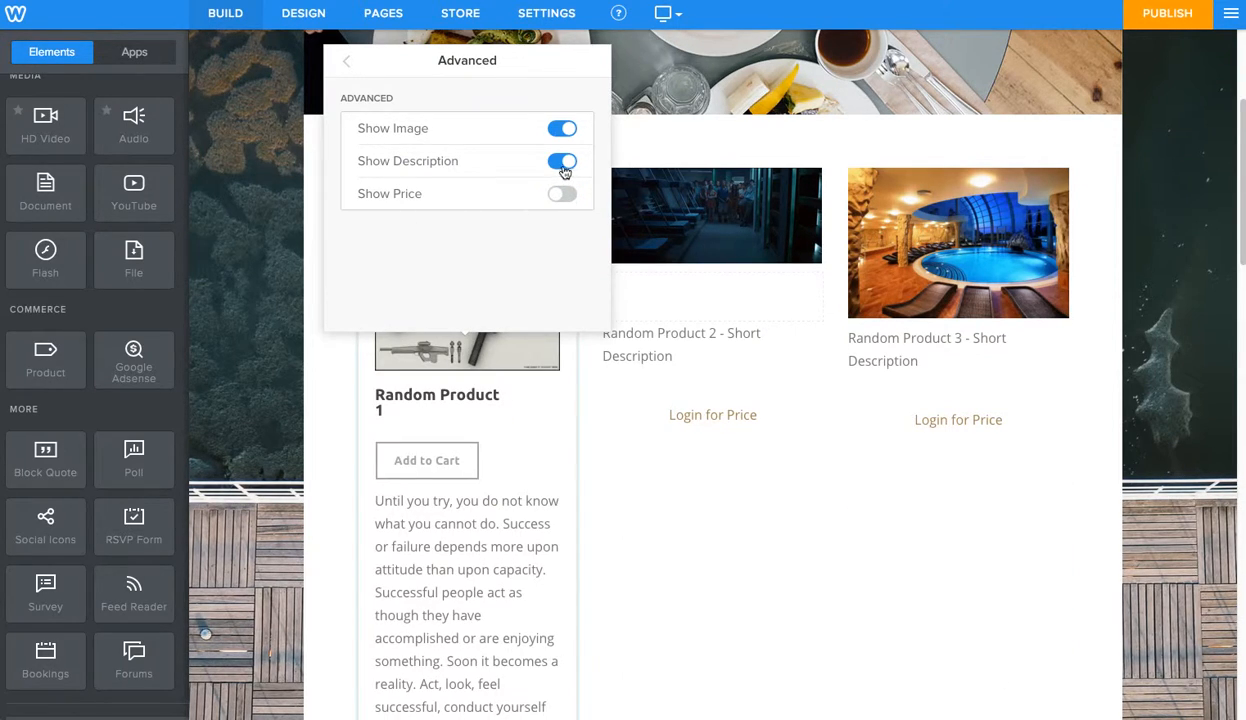
pyautogui.click(562, 129)
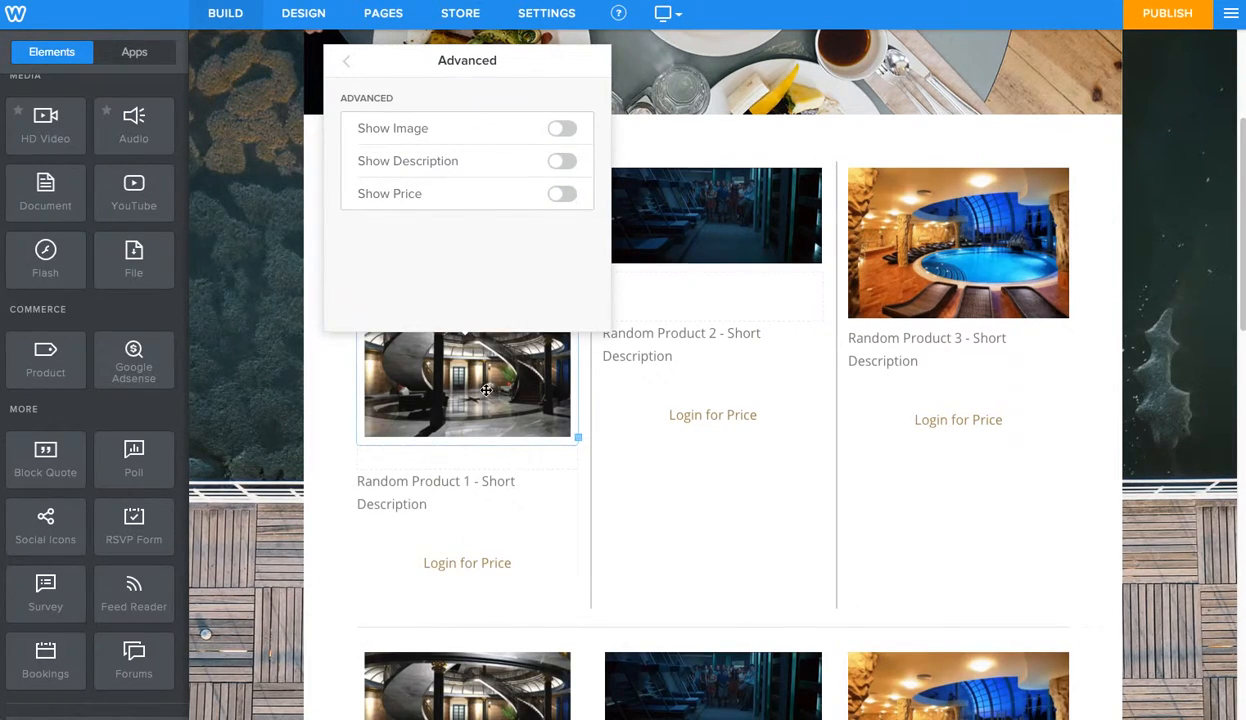
# Show the image, description and price of the Random Product 1 element again.
pyautogui.scroll(1, 450, 360)
pyautogui.moveTo(449, 171); pyautogui.dragTo(866, 194)
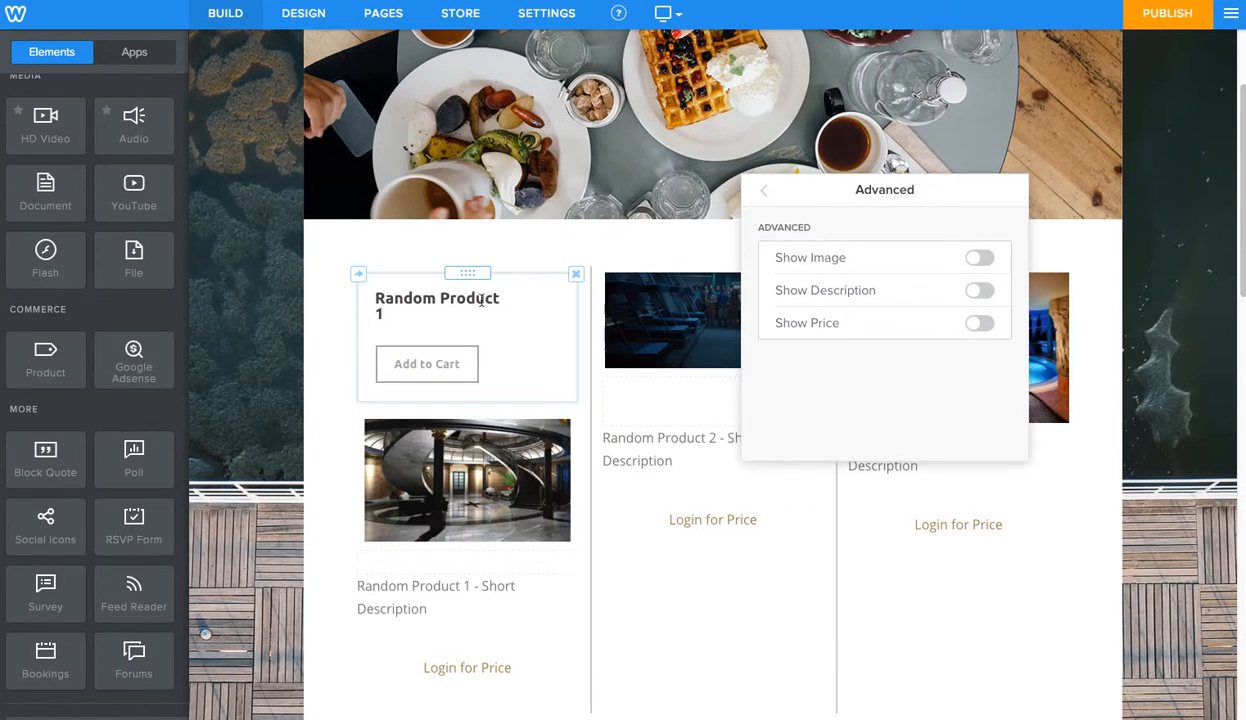
pyautogui.click(979, 258)
pyautogui.click(977, 291)
pyautogui.click(979, 323)
pyautogui.click(764, 192)
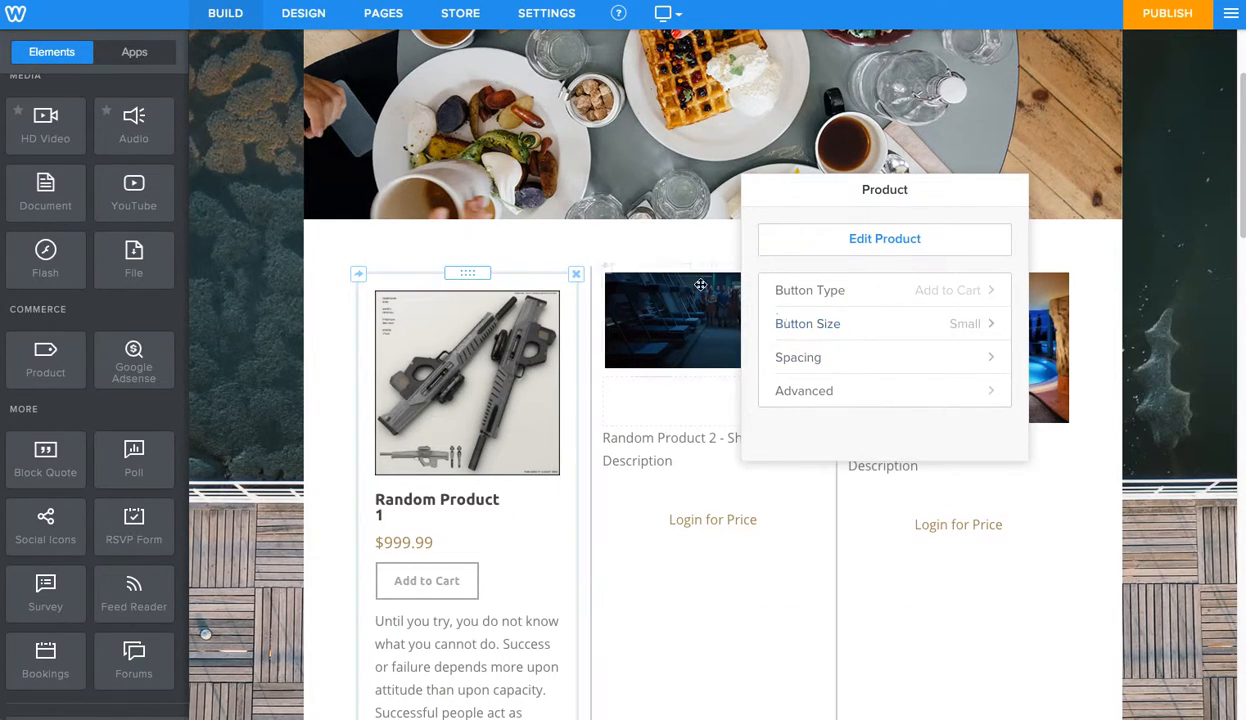
# Delete the Random Product 1 product element from the first column.
pyautogui.click(625, 244)
pyautogui.click(576, 277)
pyautogui.click(545, 220)
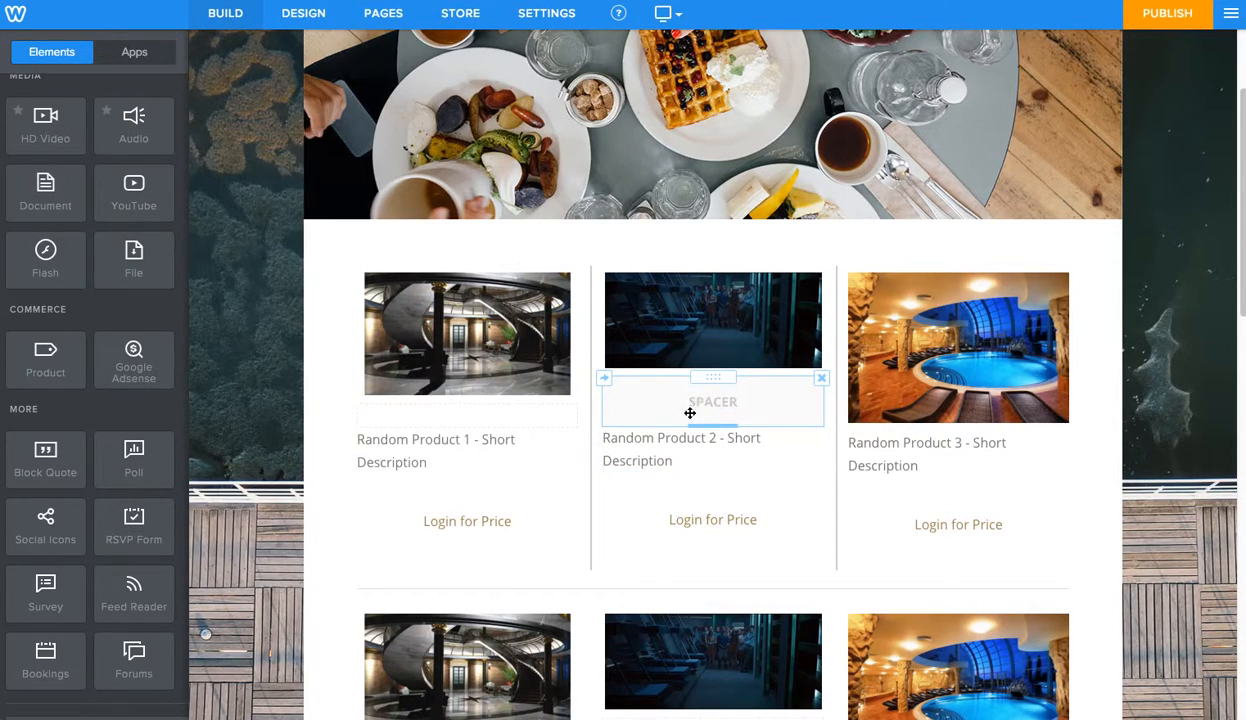
# View the move and copy destinations available for the spacer below the second product's image.
pyautogui.click(604, 379)
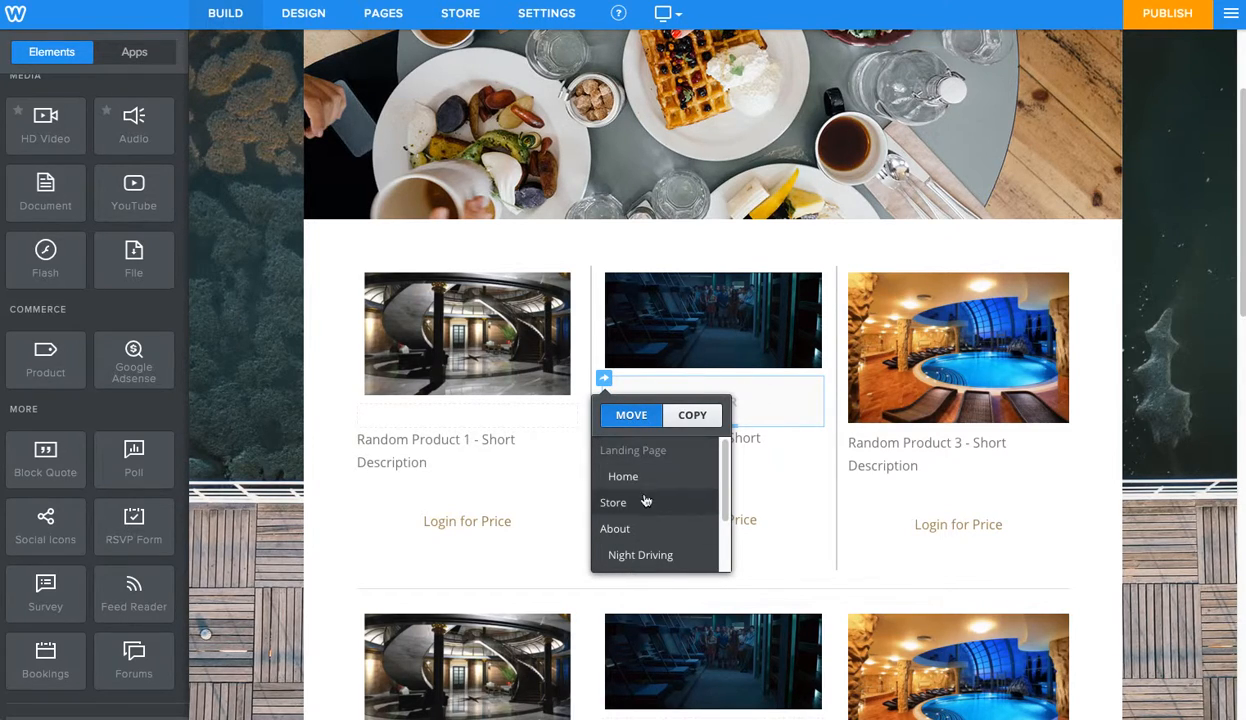
pyautogui.click(697, 420)
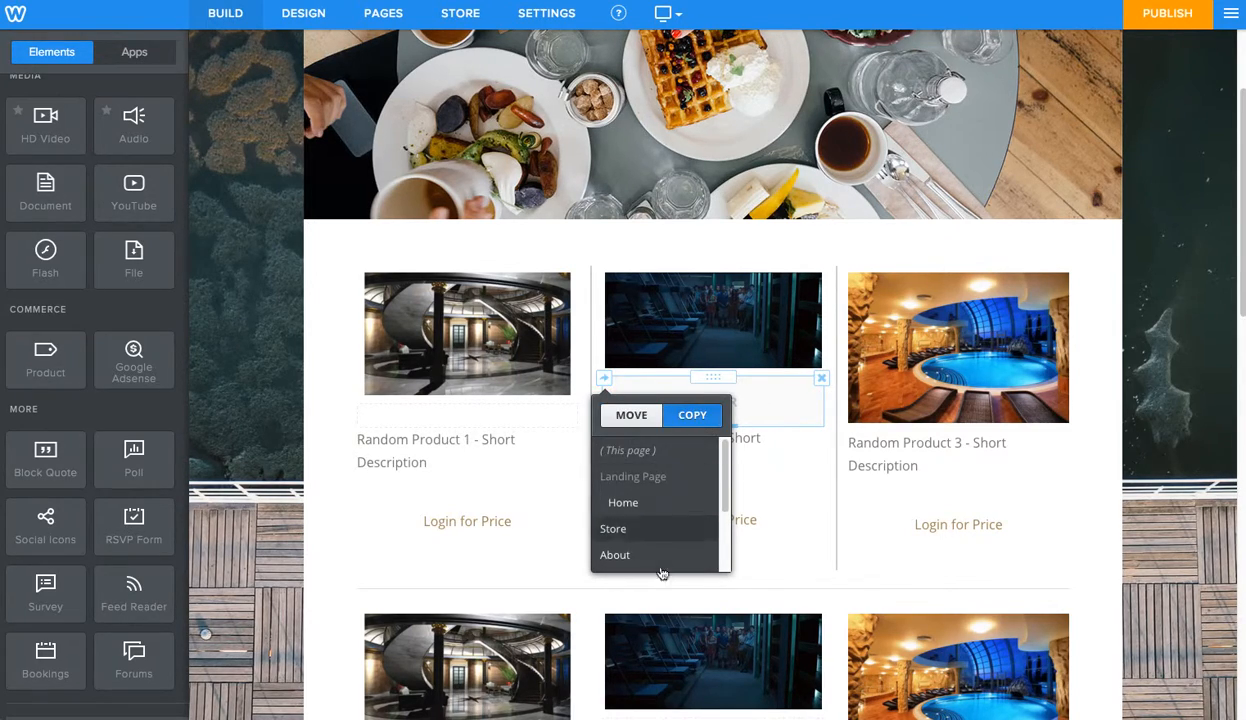
pyautogui.click(647, 362)
pyautogui.click(717, 379)
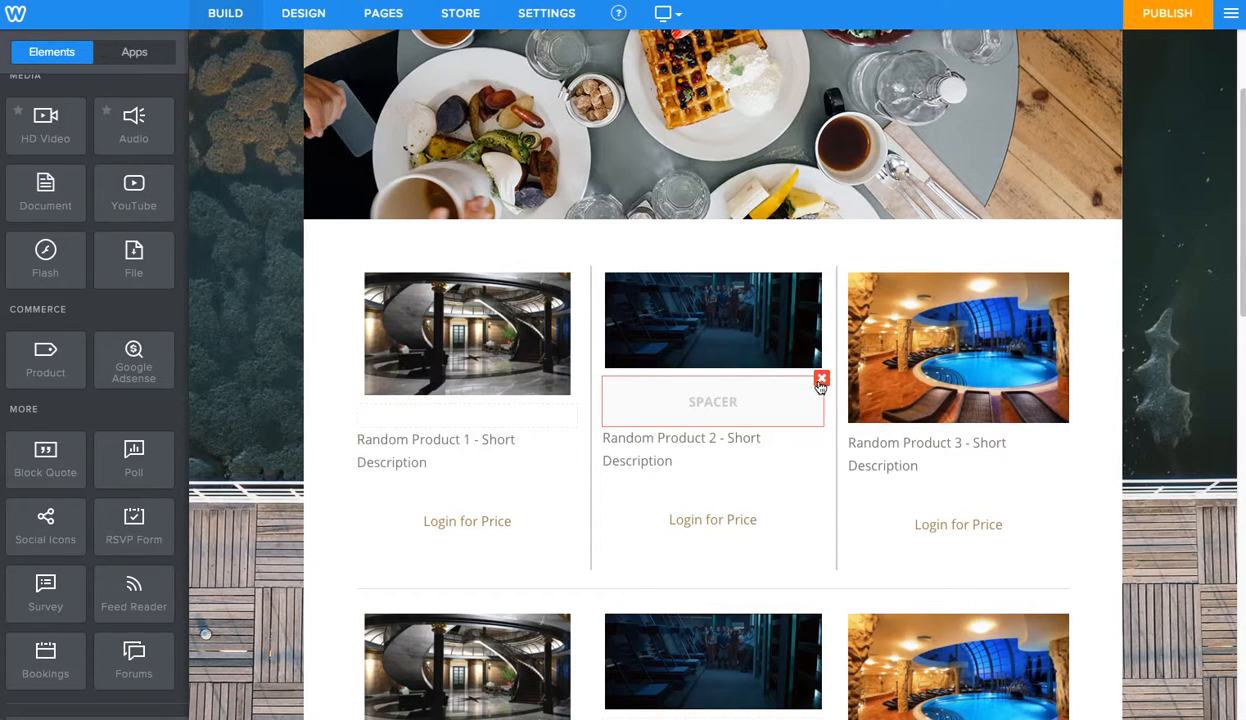
# Make the spacer below the second product's image slightly taller to line up its description with Random Product 1's.
pyautogui.moveTo(713, 426)
pyautogui.mouseDown()
pyautogui.moveTo(726, 493)
pyautogui.moveTo(726, 431)
pyautogui.mouseUp()
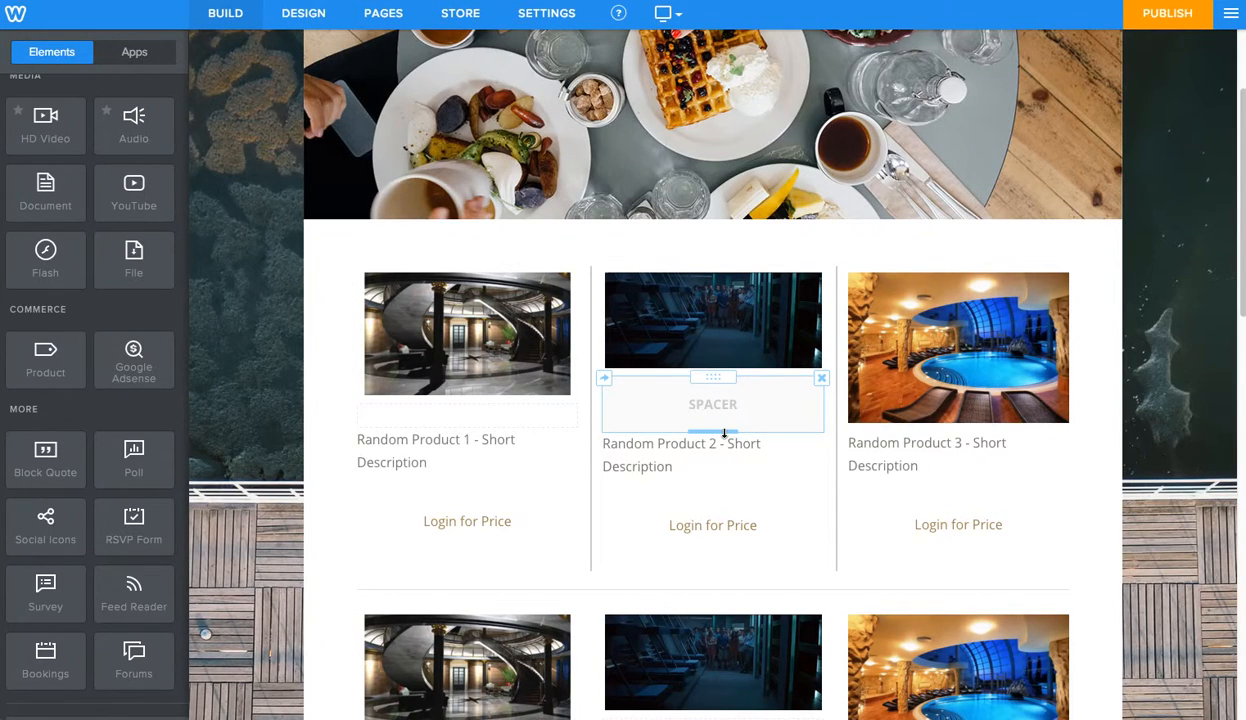
pyautogui.moveTo(724, 430); pyautogui.dragTo(724, 429)
# View the image settings of the first and second product pictures in the top row.
pyautogui.click(446, 316)
pyautogui.click(446, 316)
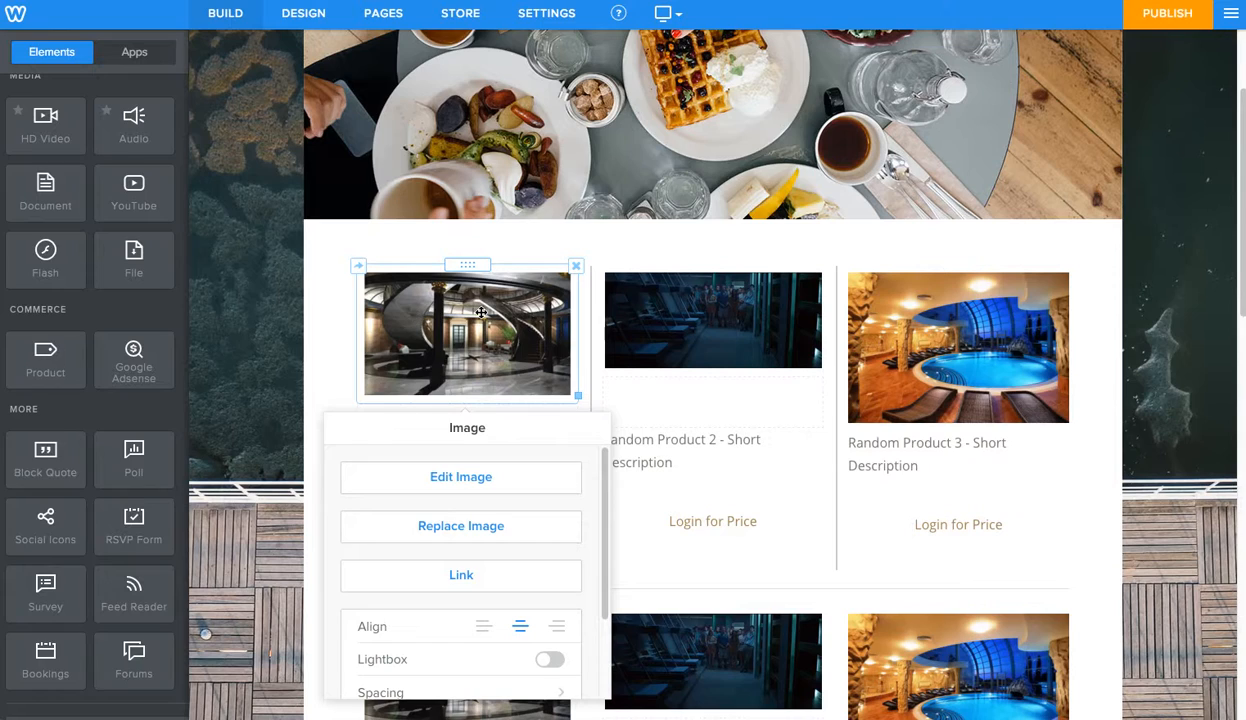
pyautogui.click(662, 313)
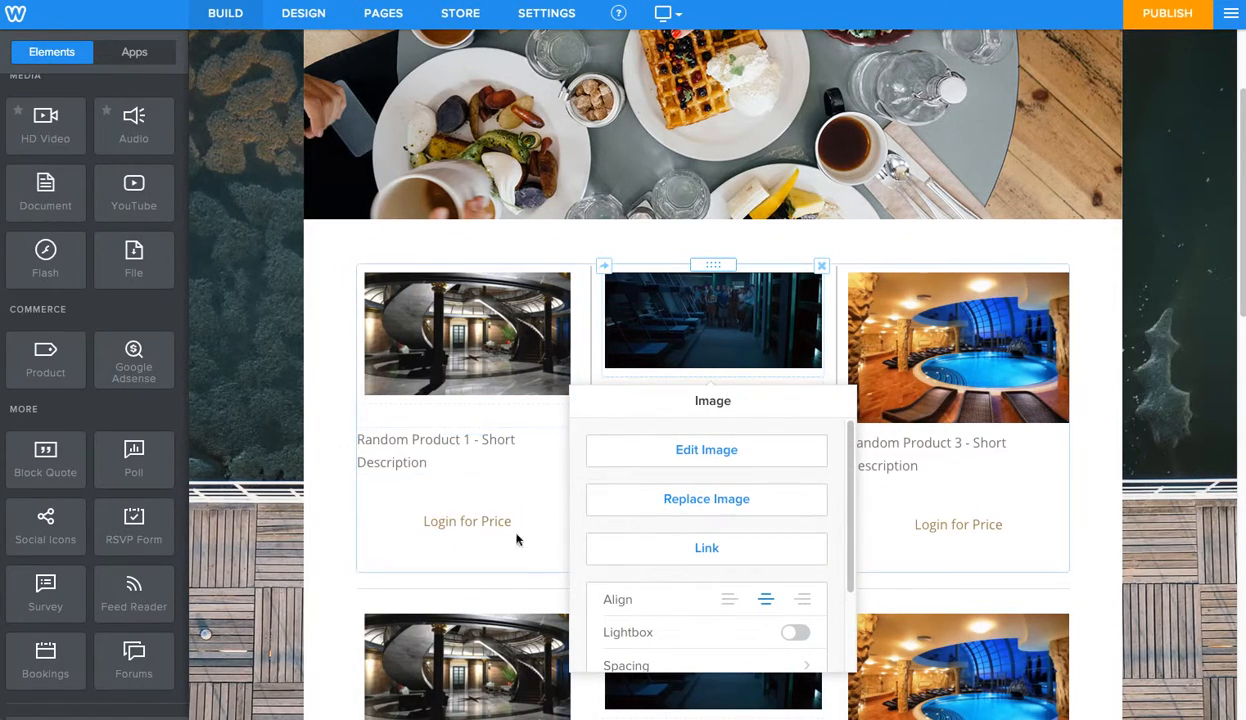
# Inspect the separate elements of the first product column: the Login for Price text, the image and the description.
pyautogui.click(381, 526)
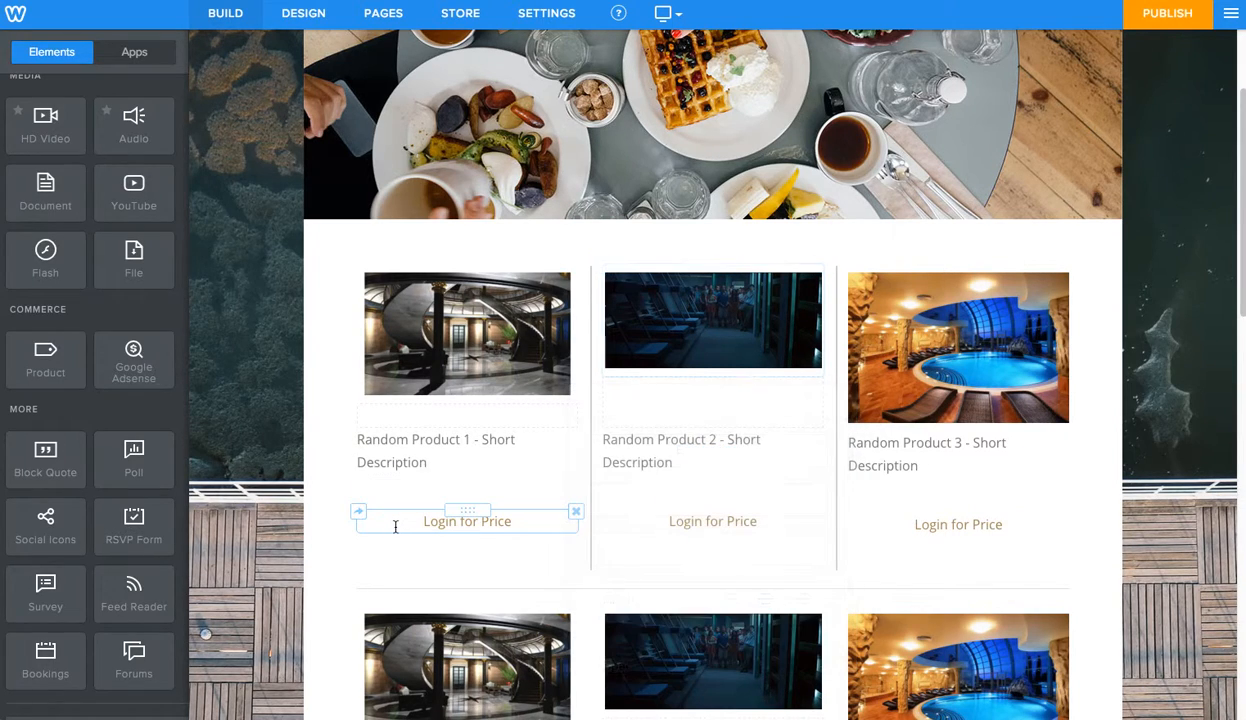
pyautogui.click(414, 523)
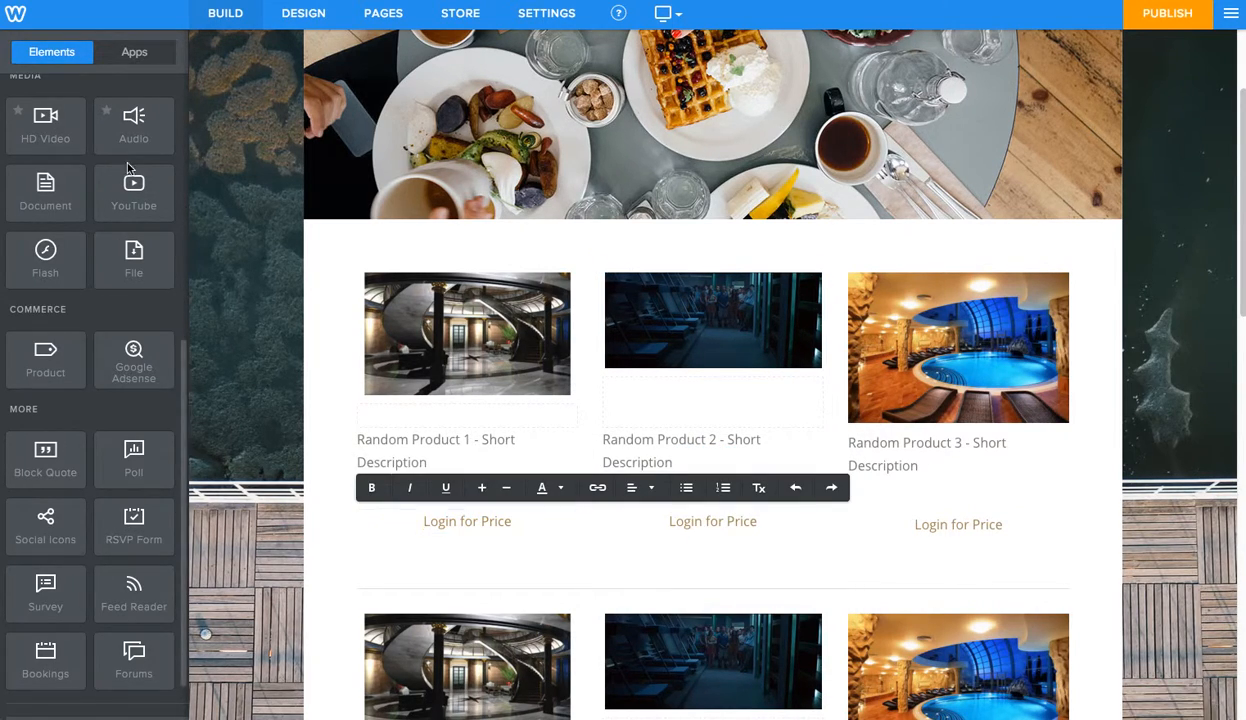
pyautogui.scroll(3, 458, 523)
pyautogui.scroll(-2, 458, 523)
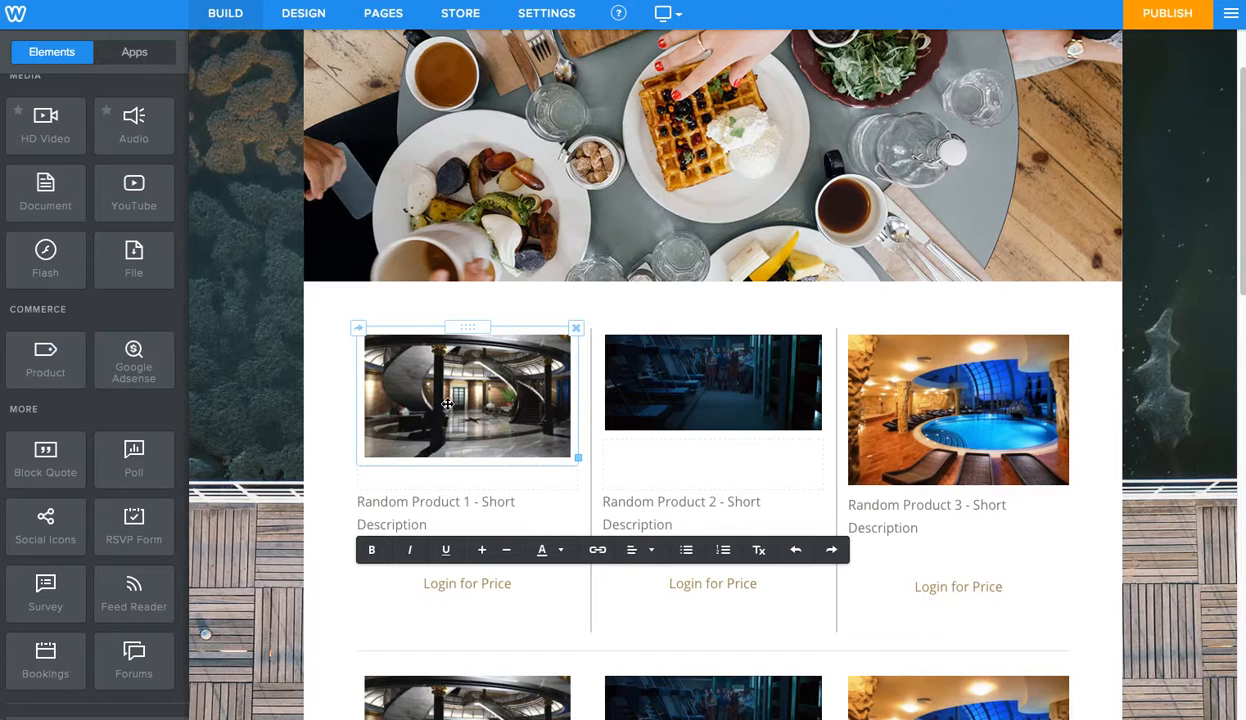
pyautogui.click(444, 403)
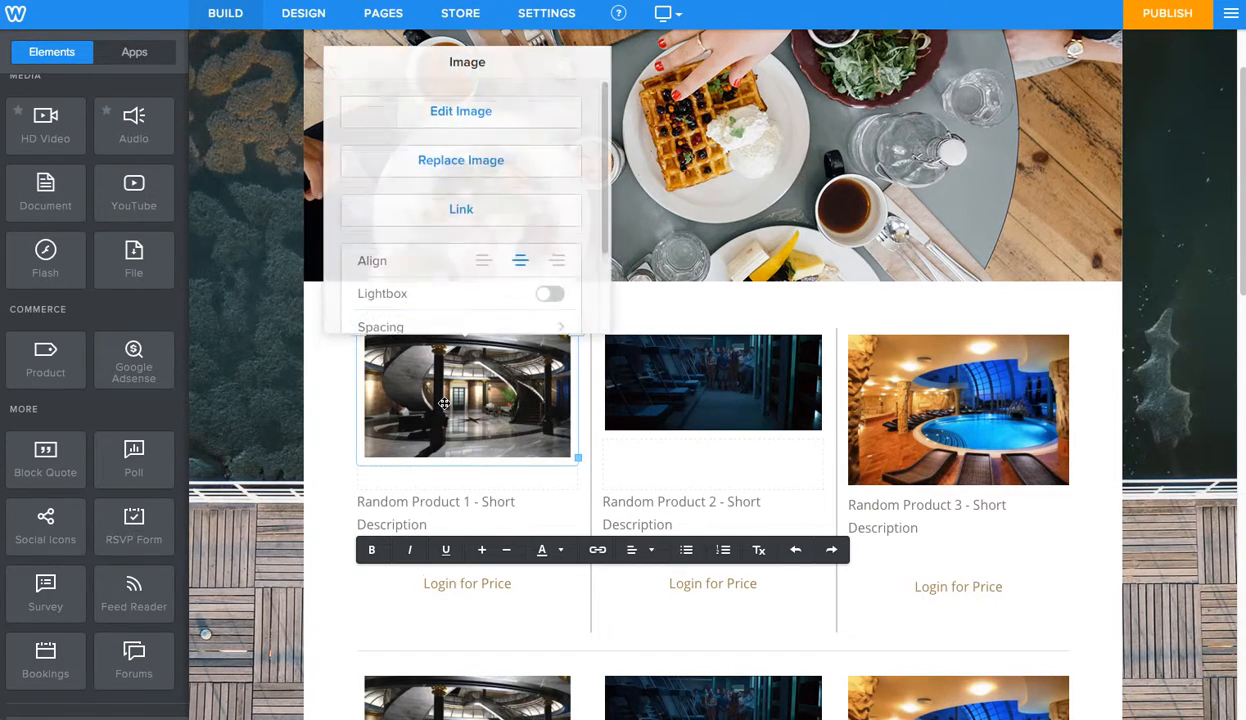
pyautogui.click(464, 515)
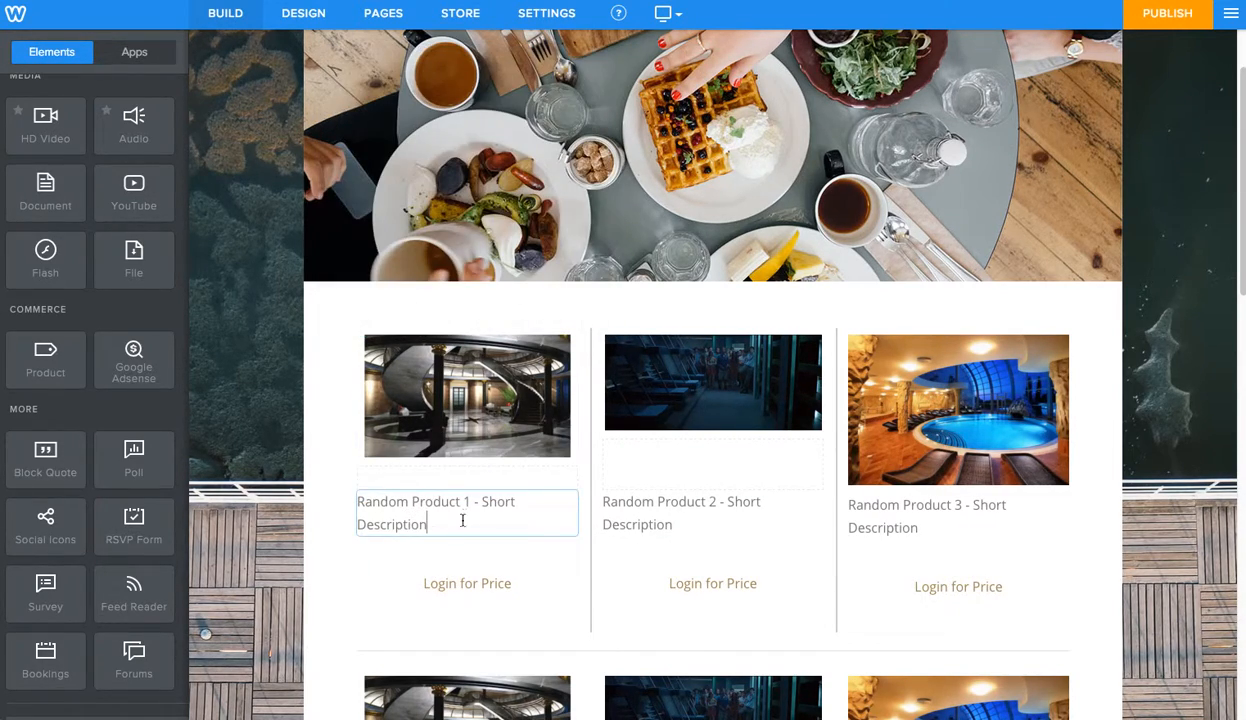
# Check the link targets of the Login for Price texts under Random Product 1 and Random Product 2.
pyautogui.click(528, 584)
pyautogui.scroll(5, 140, 295)
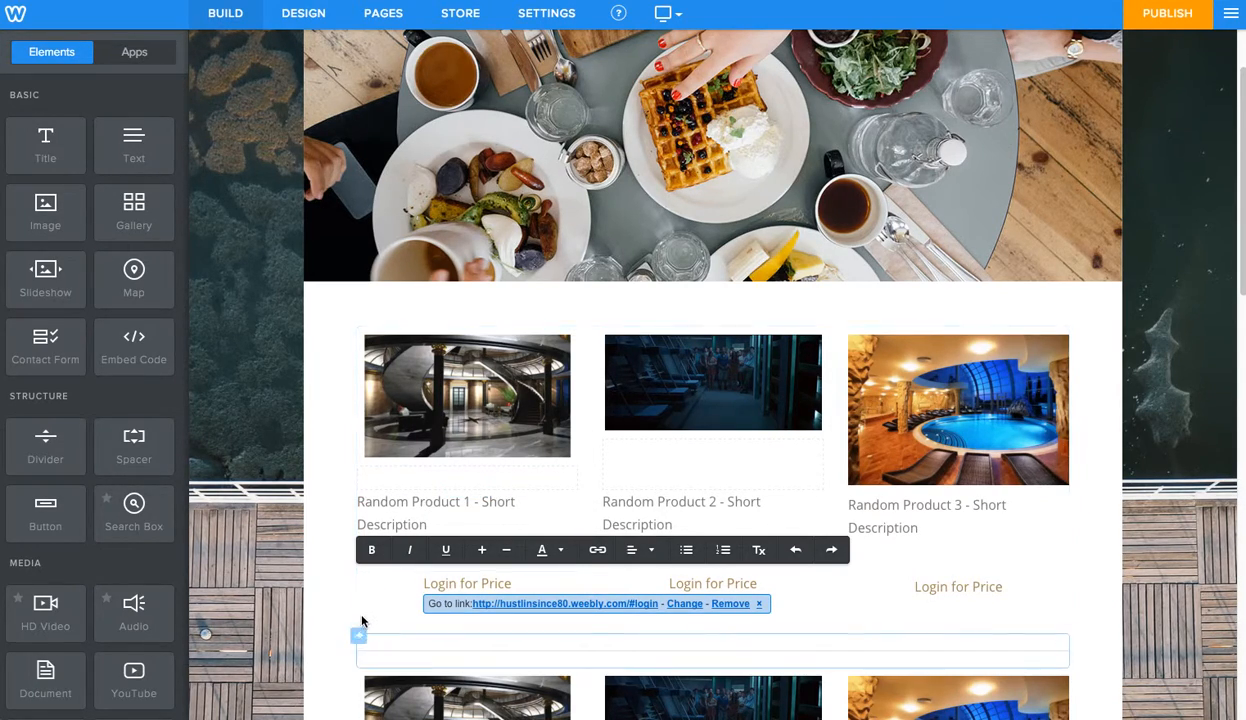
pyautogui.click(394, 621)
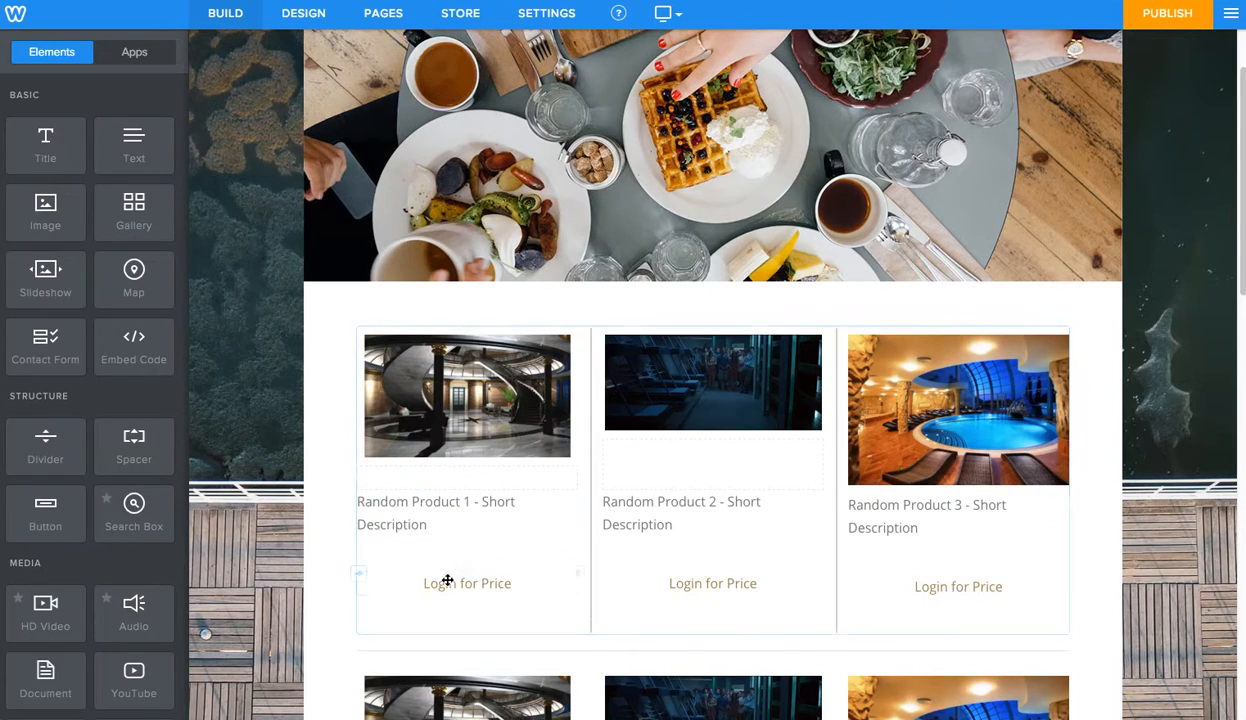
pyautogui.click(522, 585)
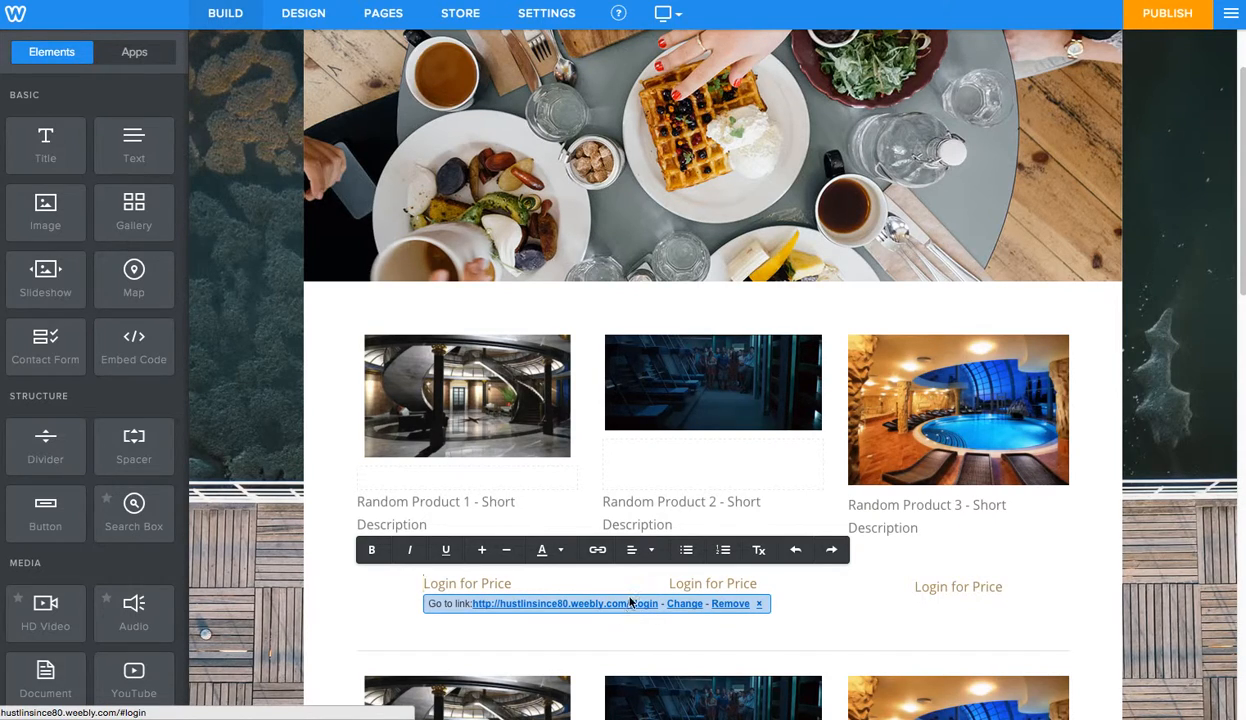
pyautogui.click(344, 482)
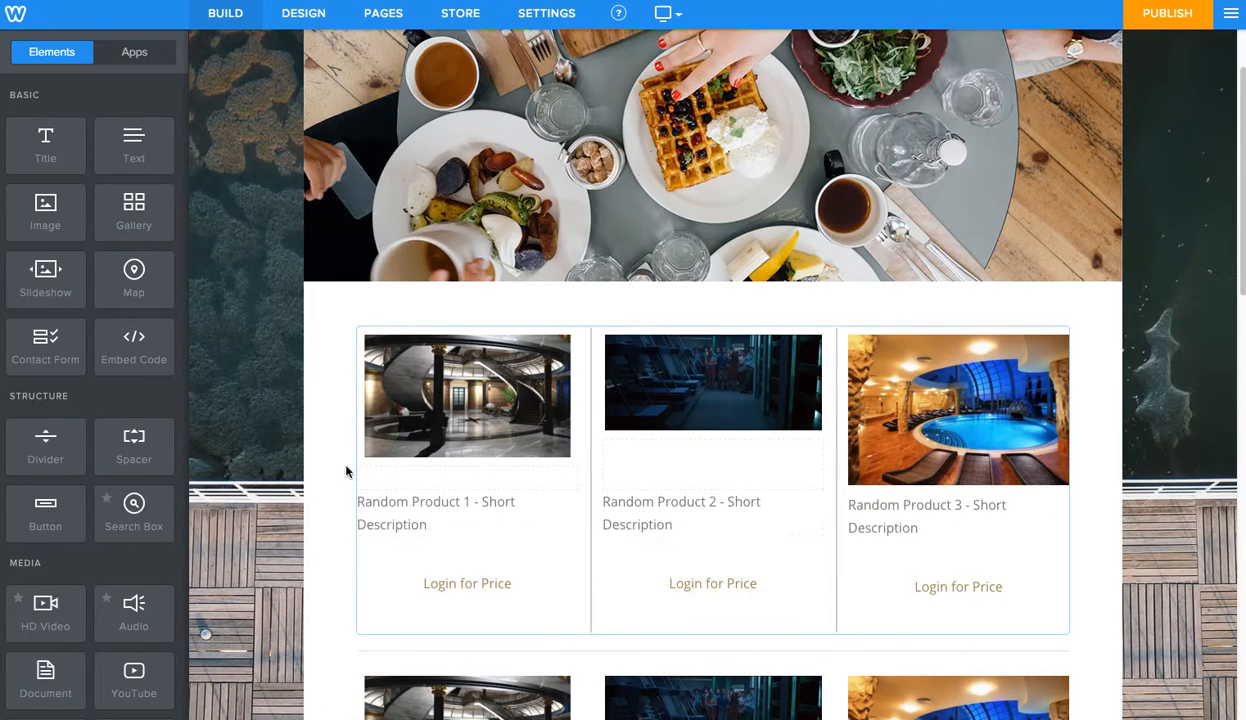
pyautogui.click(669, 585)
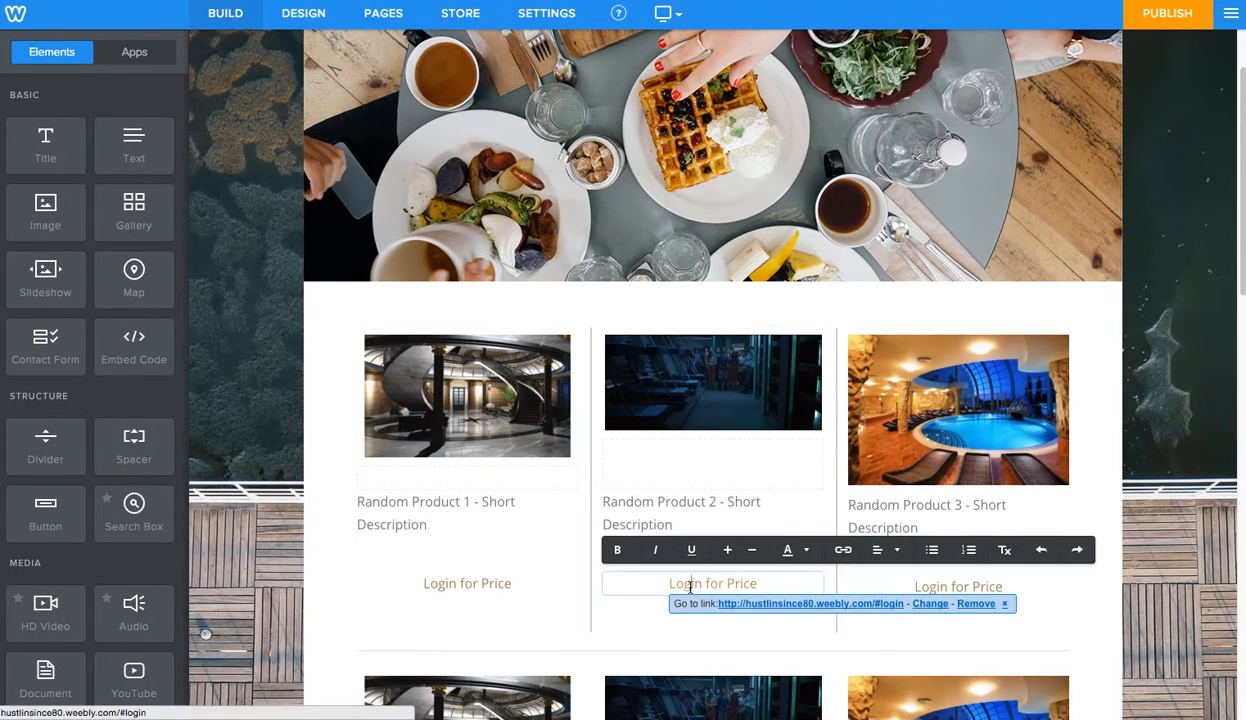
pyautogui.click(1105, 630)
# Review the product rows on the landing page and open the site's list of pages.
pyautogui.scroll(-4, 1105, 631)
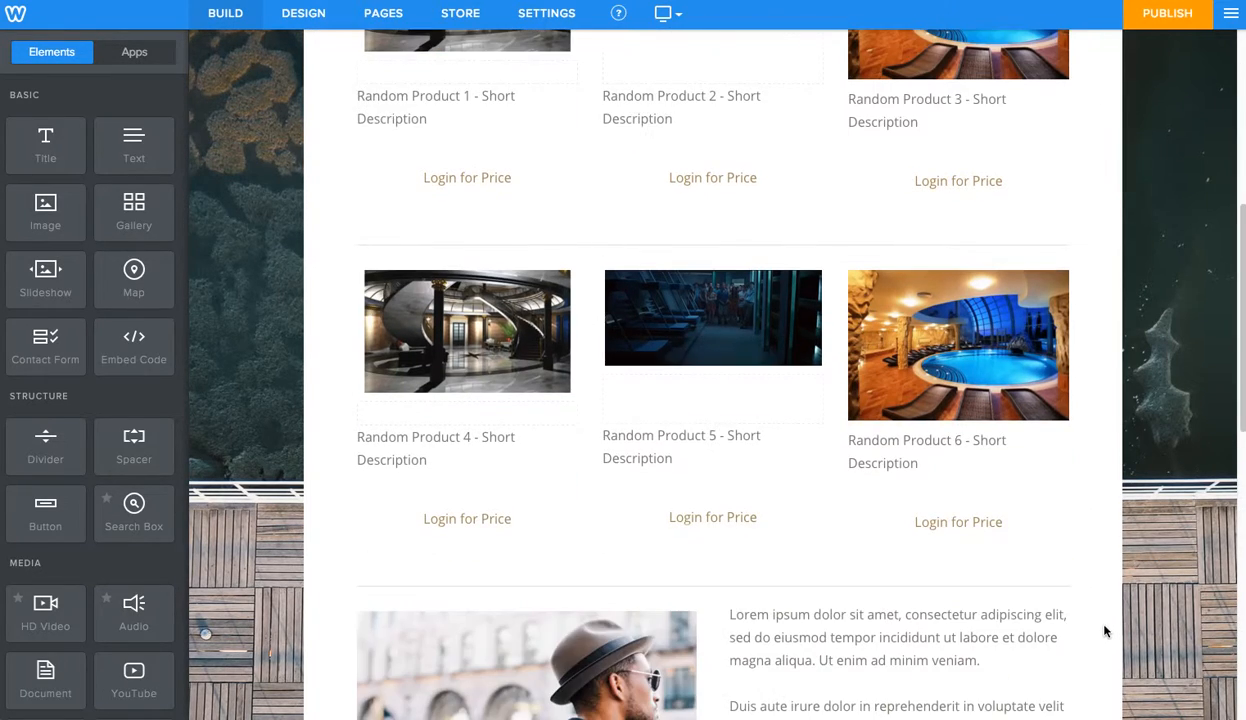
pyautogui.scroll(5, 688, 578)
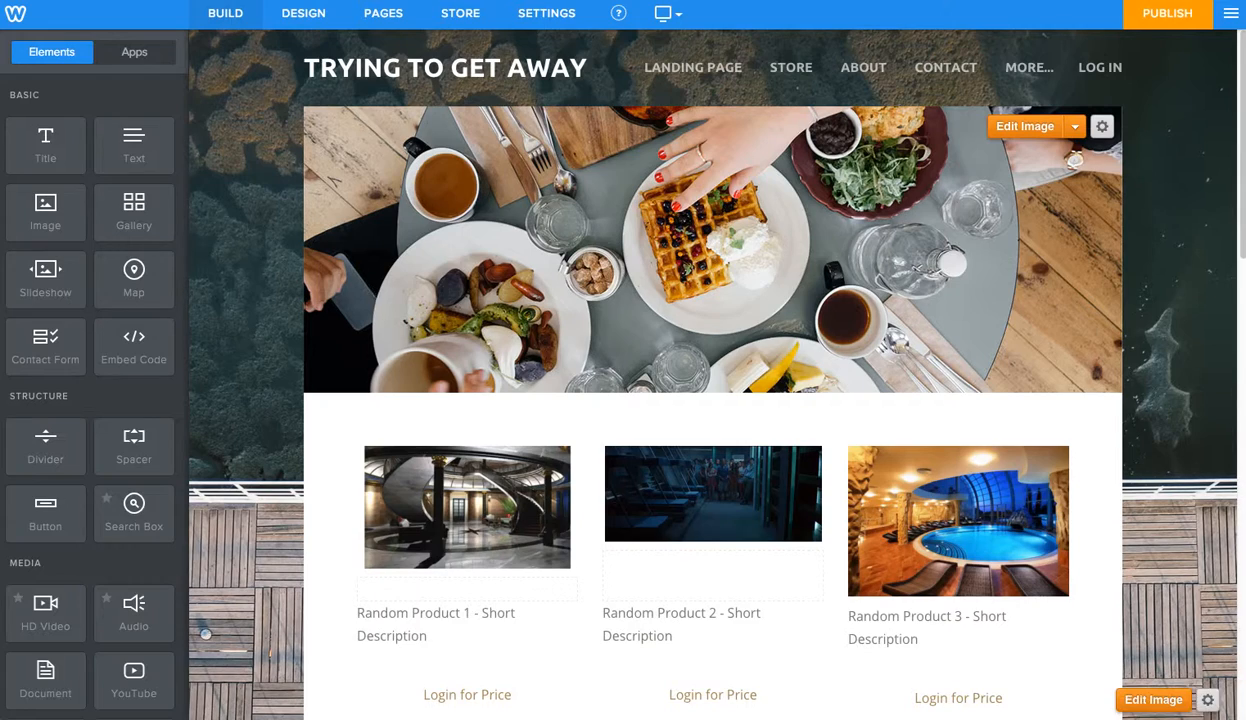
pyautogui.click(380, 13)
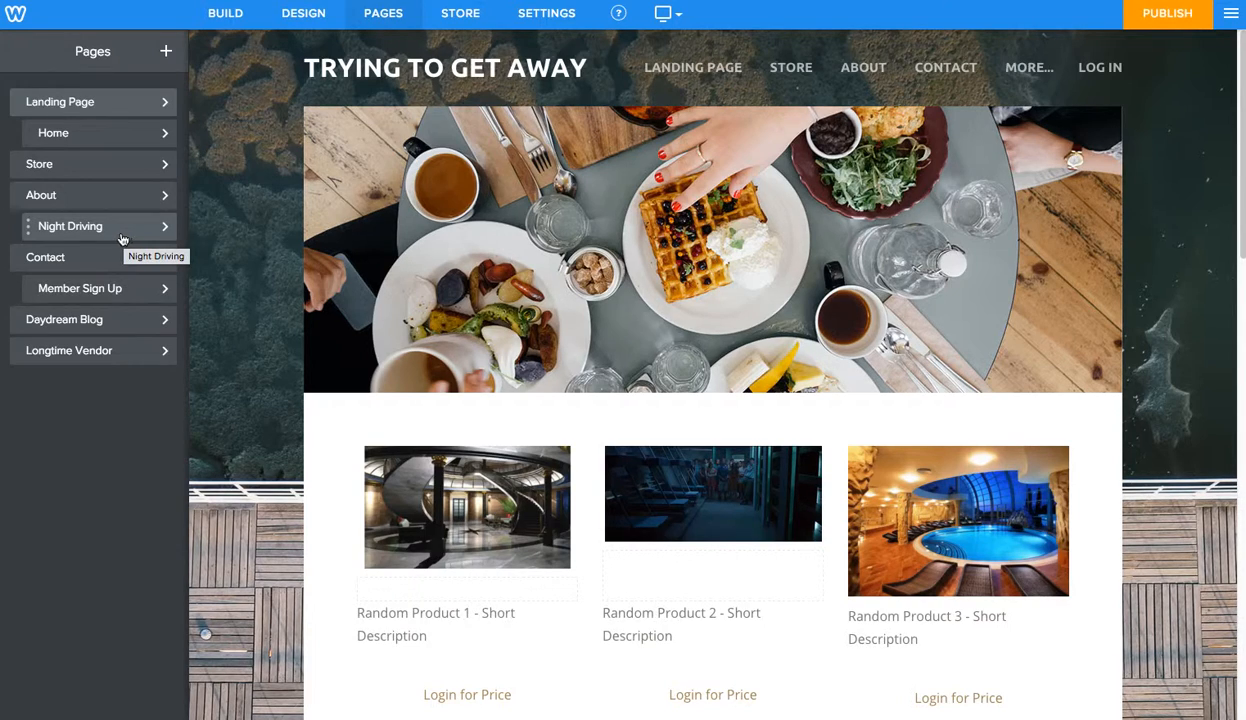
# Look over the blank form for adding a store product and return to the product list.
pyautogui.click(464, 16)
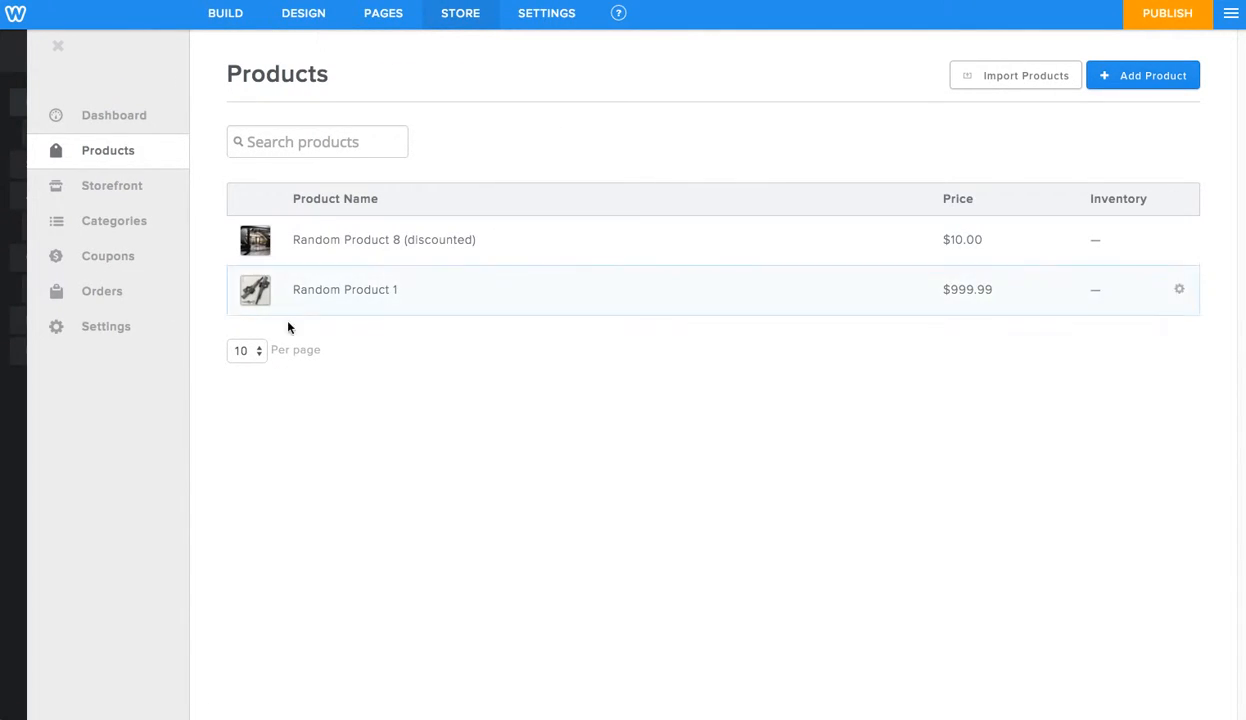
pyautogui.click(1100, 76)
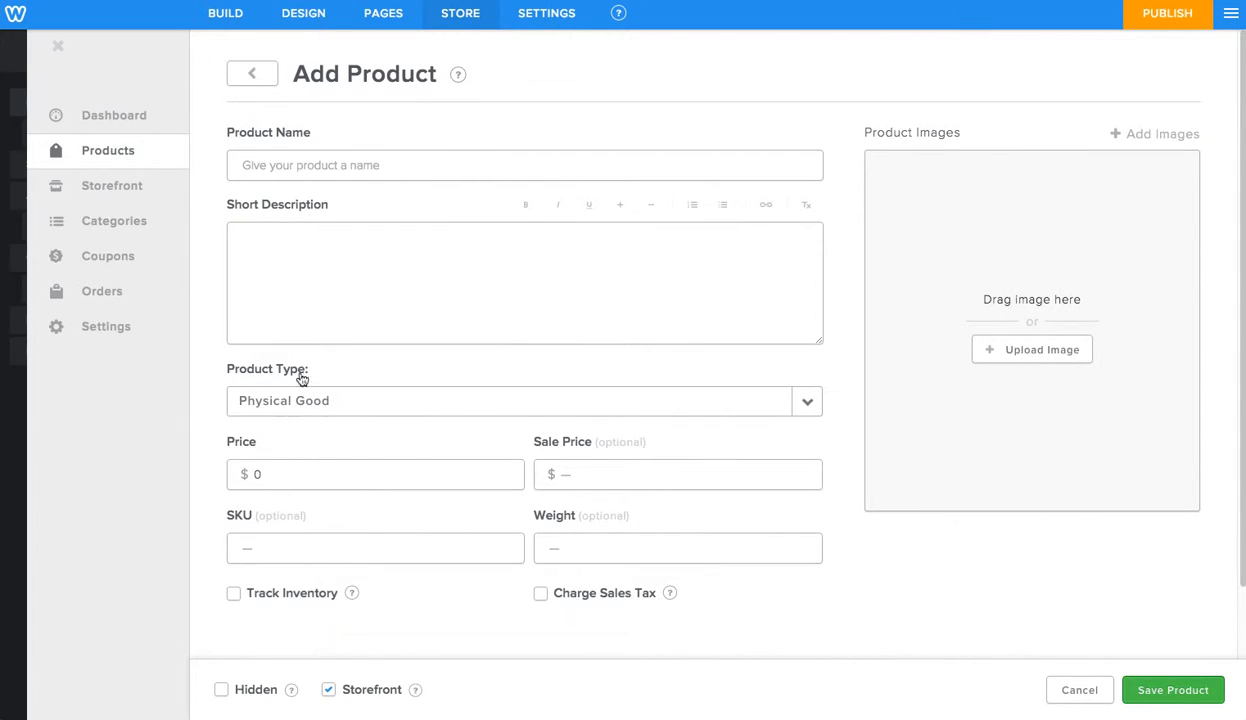
pyautogui.scroll(-3, 278, 234)
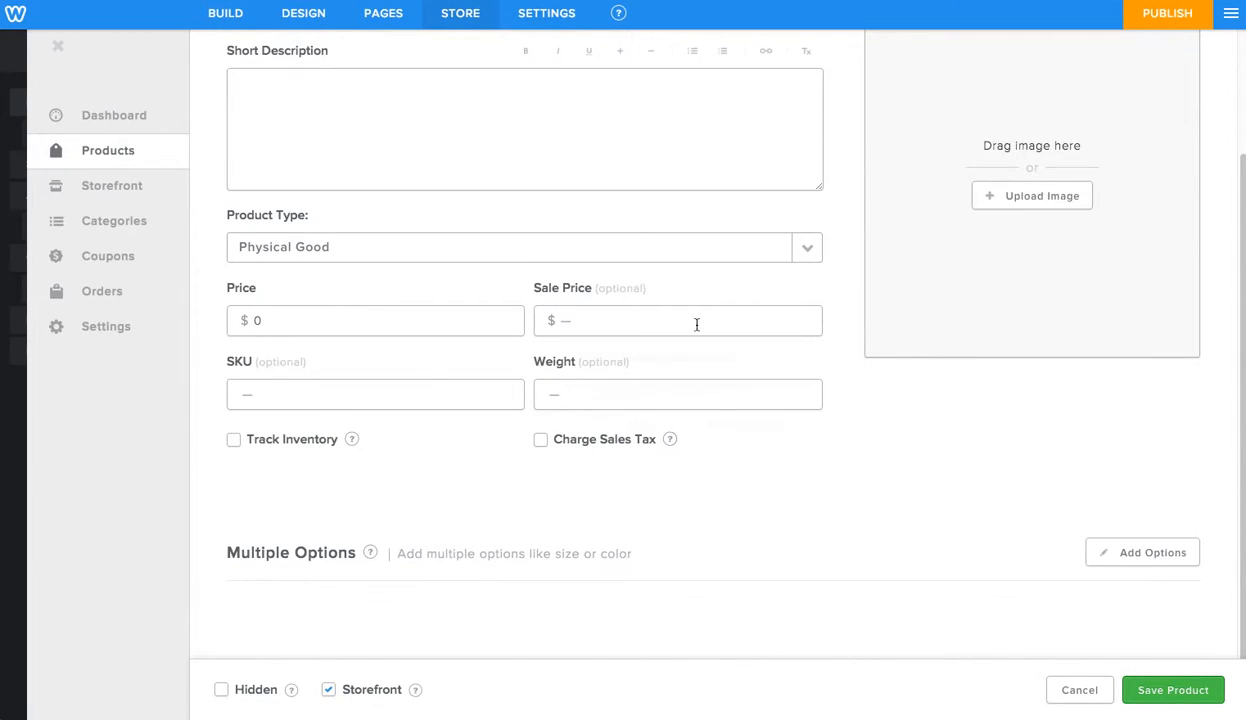
pyautogui.scroll(3, 320, 595)
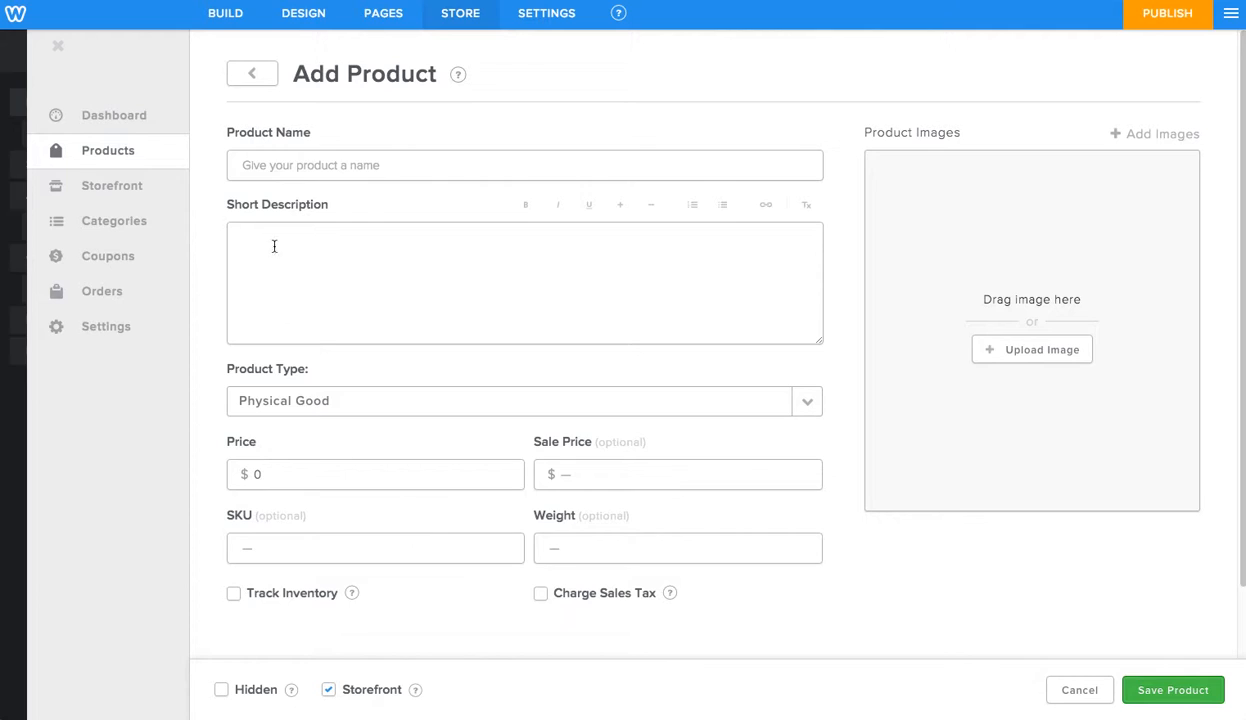
pyautogui.click(245, 82)
# Clear the Storefront option of Random Product 1 and leave the product editor, discarding the change.
pyautogui.click(386, 310)
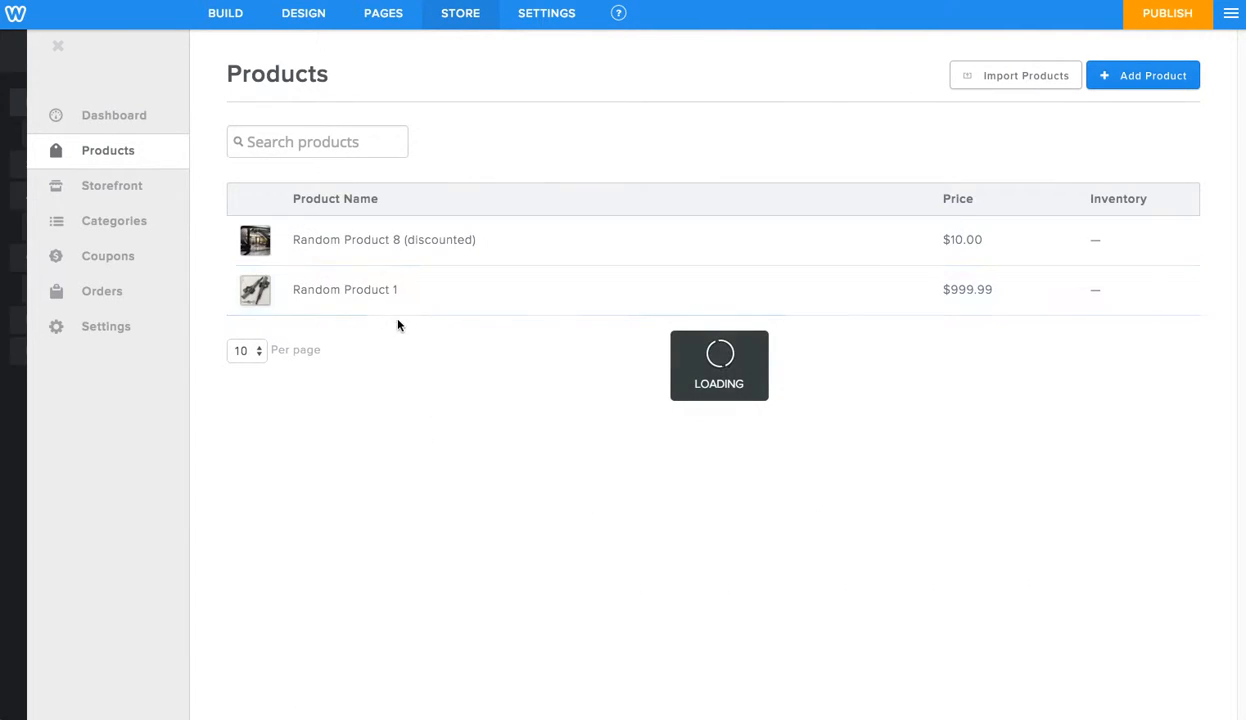
pyautogui.click(465, 690)
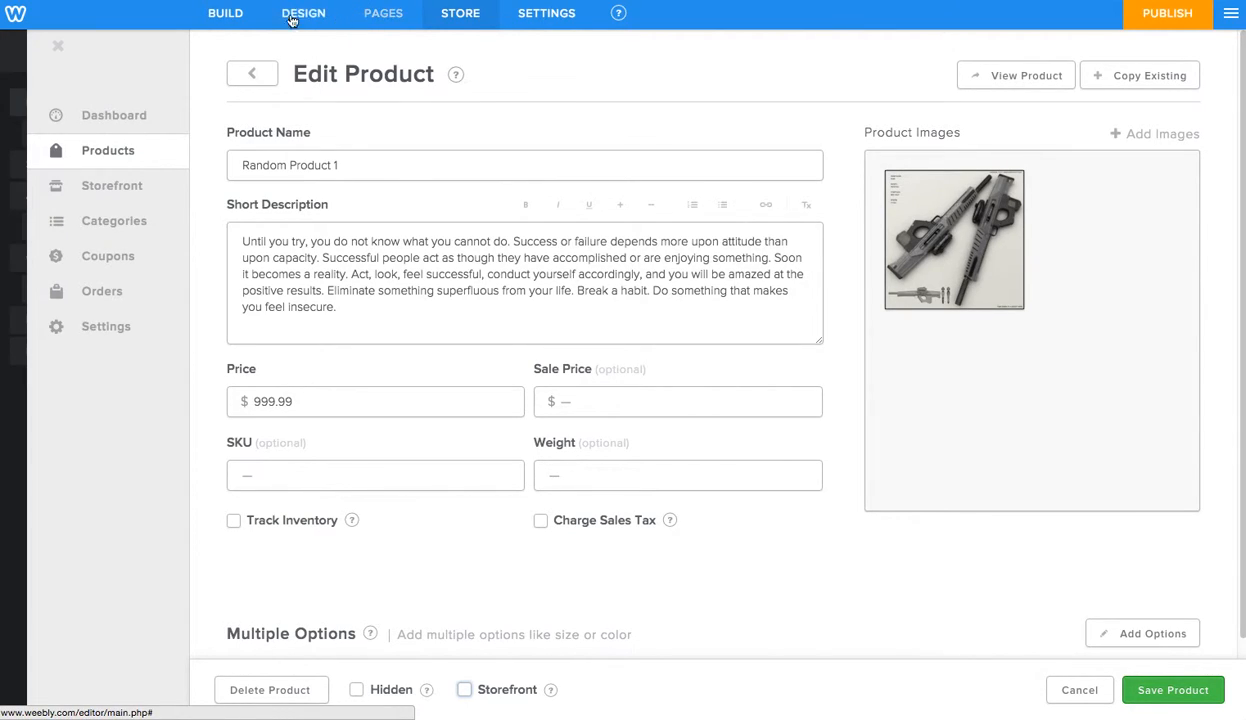
pyautogui.click(230, 16)
pyautogui.click(789, 202)
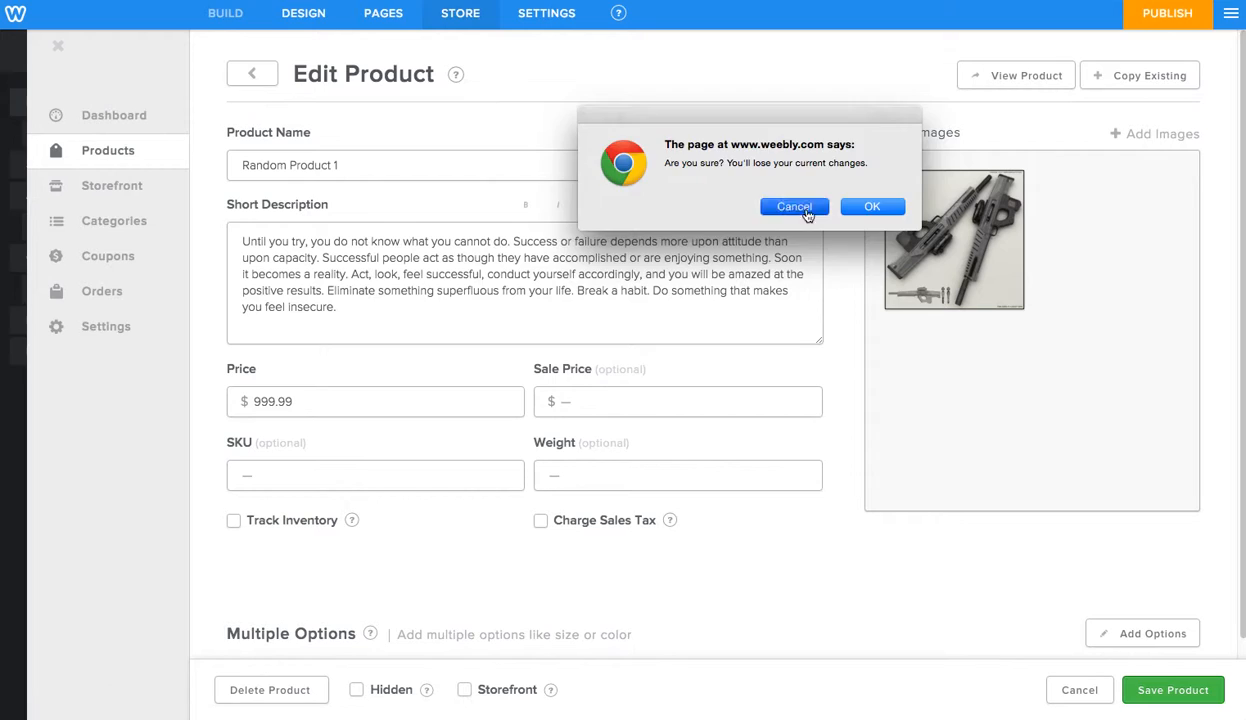
pyautogui.click(222, 14)
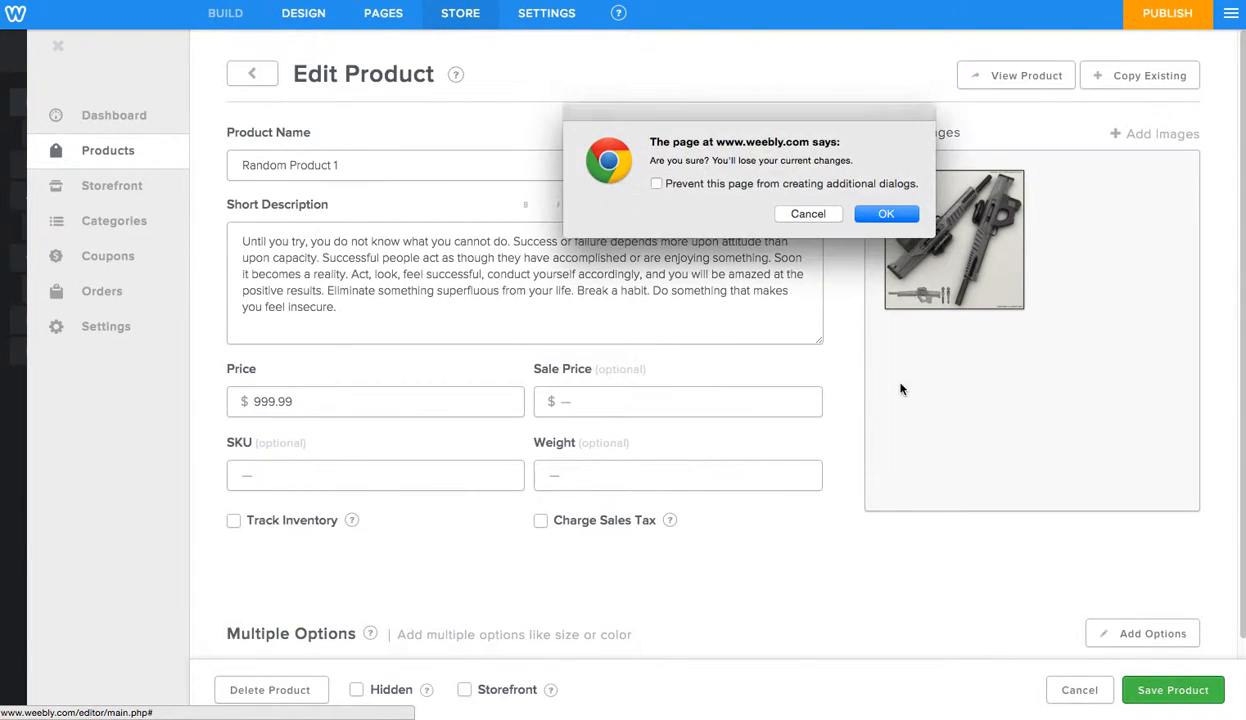
pyautogui.click(886, 214)
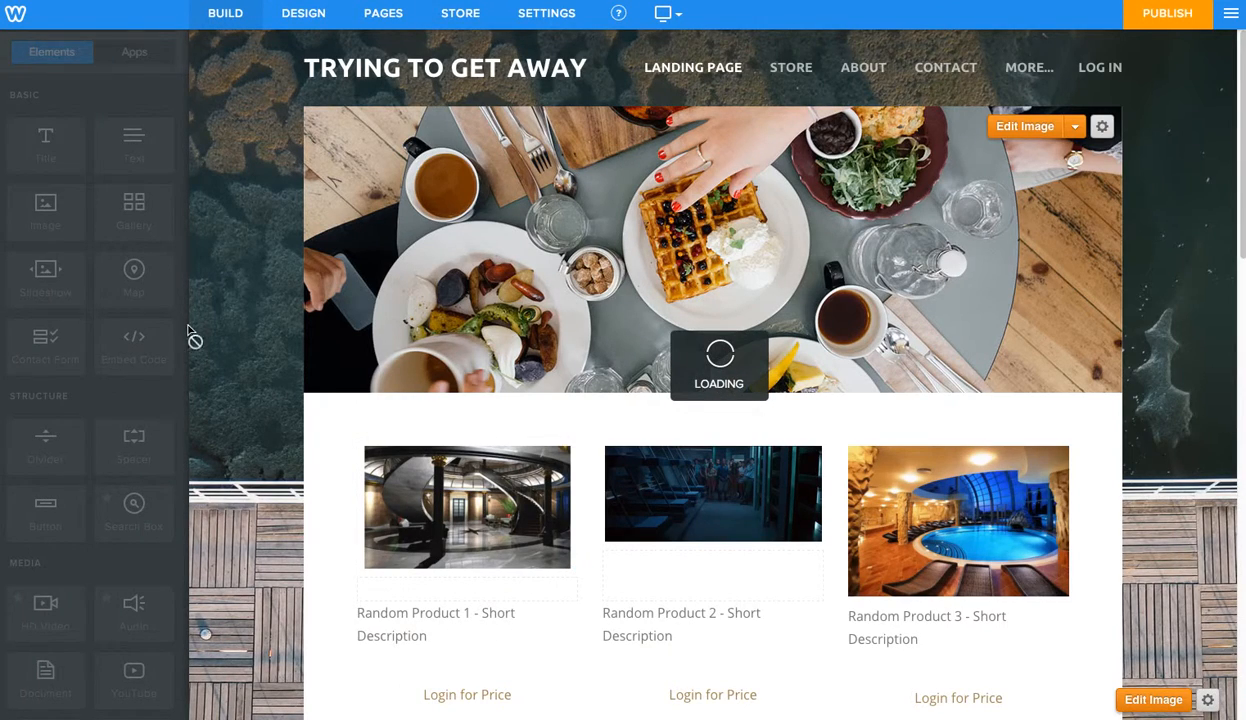
# Open the Store page from the site's page list and view it in the page builder.
pyautogui.click(380, 15)
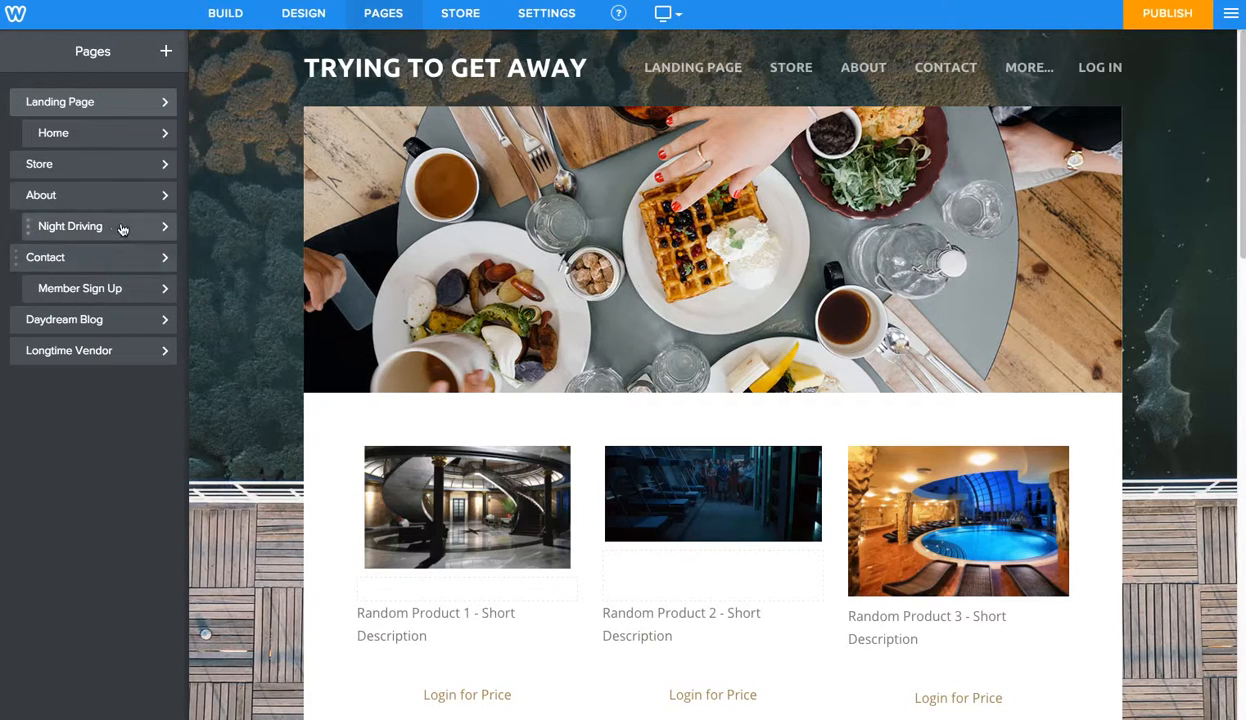
pyautogui.click(72, 168)
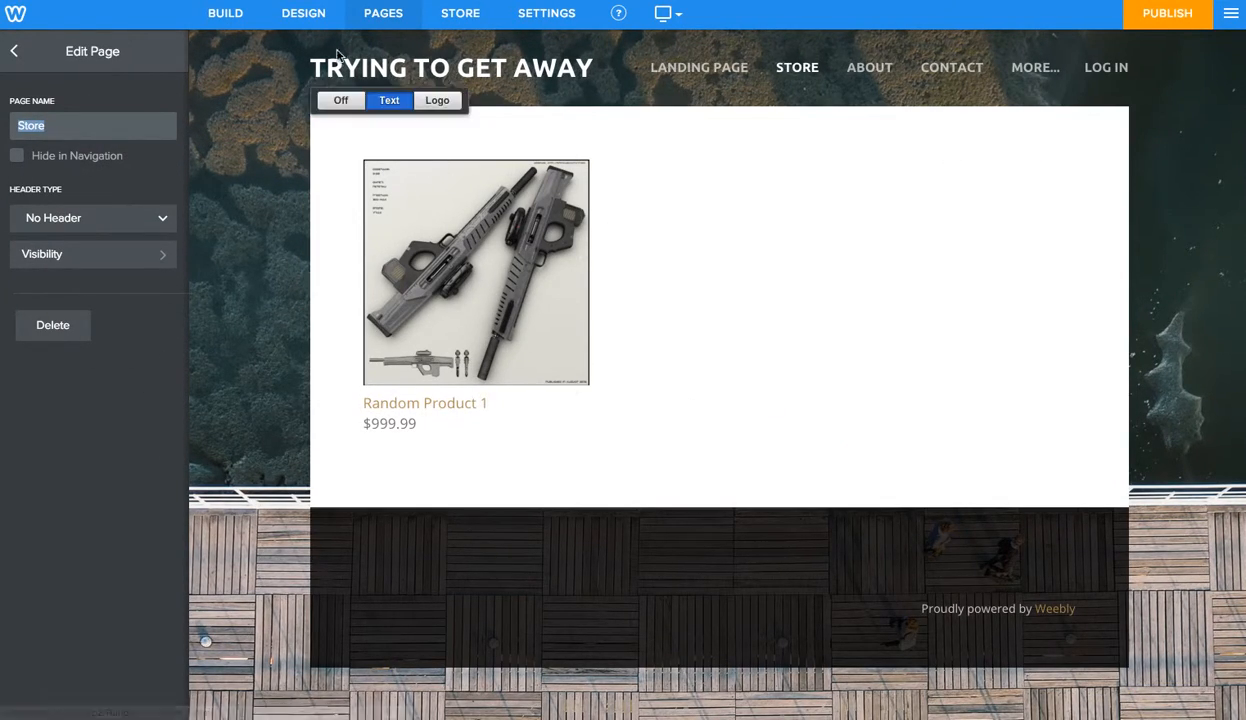
pyautogui.click(223, 20)
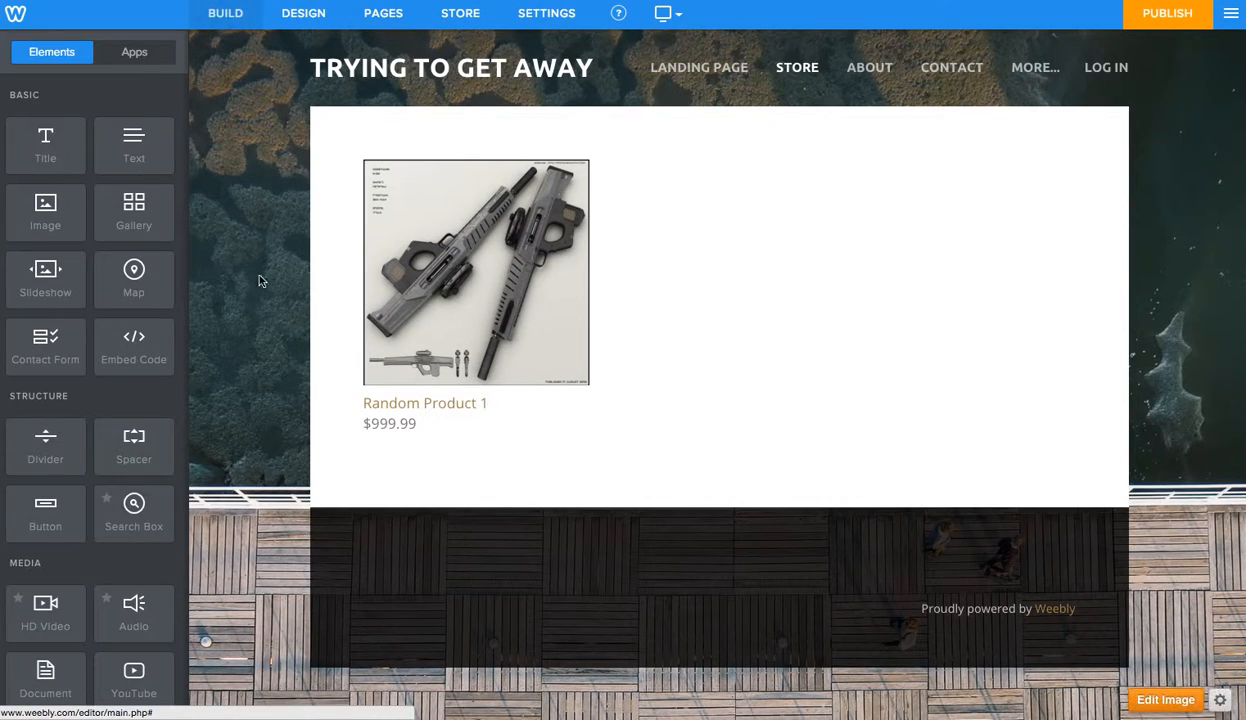
# Examine the Store page's visibility settings and the members chosen for access.
pyautogui.click(387, 17)
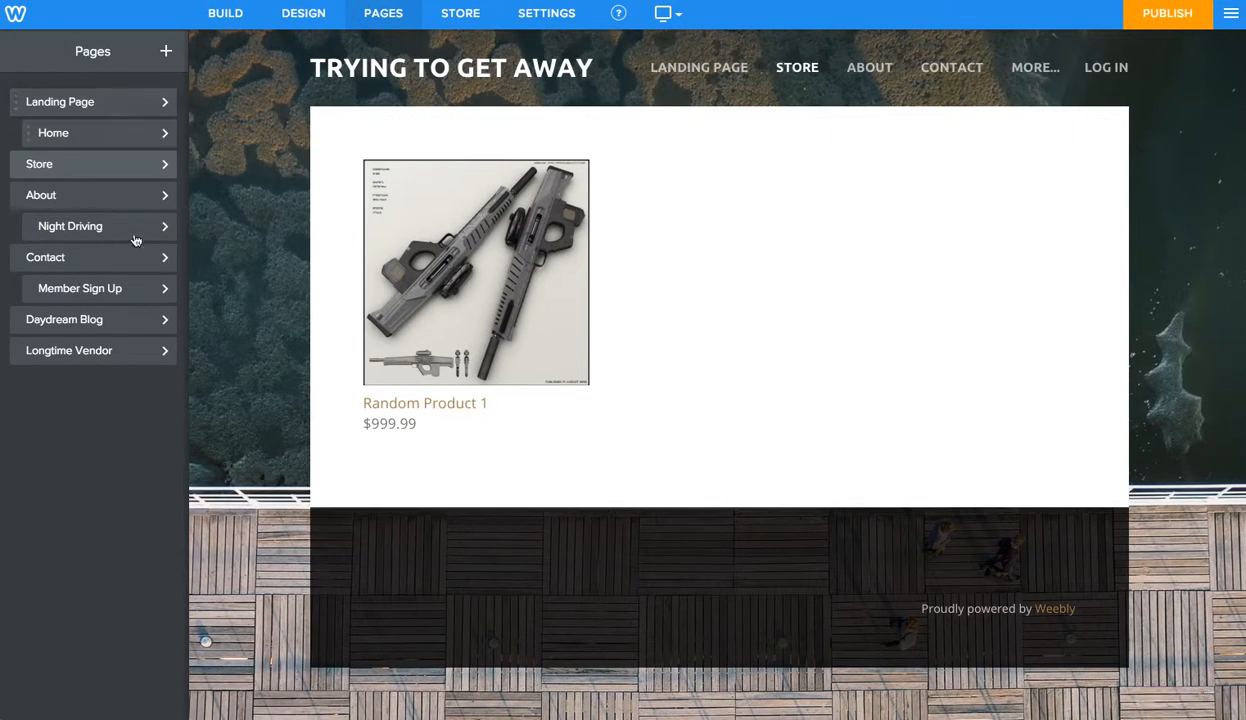
pyautogui.click(124, 172)
pyautogui.click(134, 254)
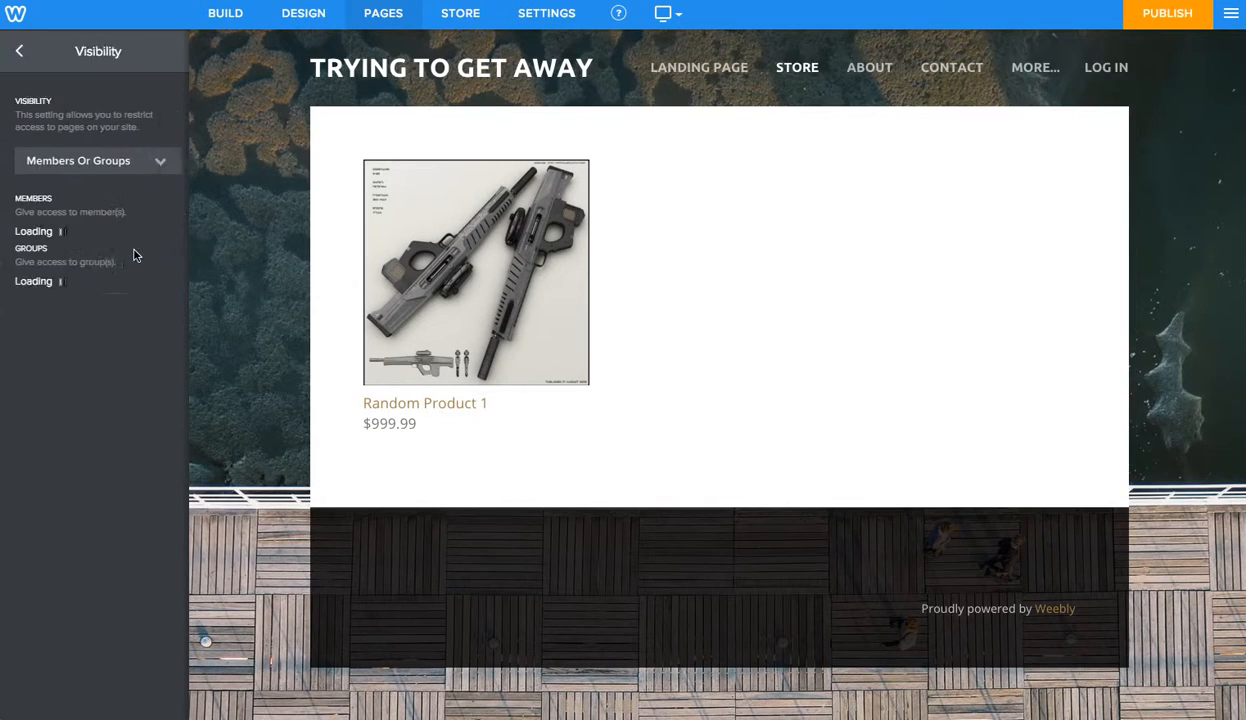
pyautogui.click(138, 240)
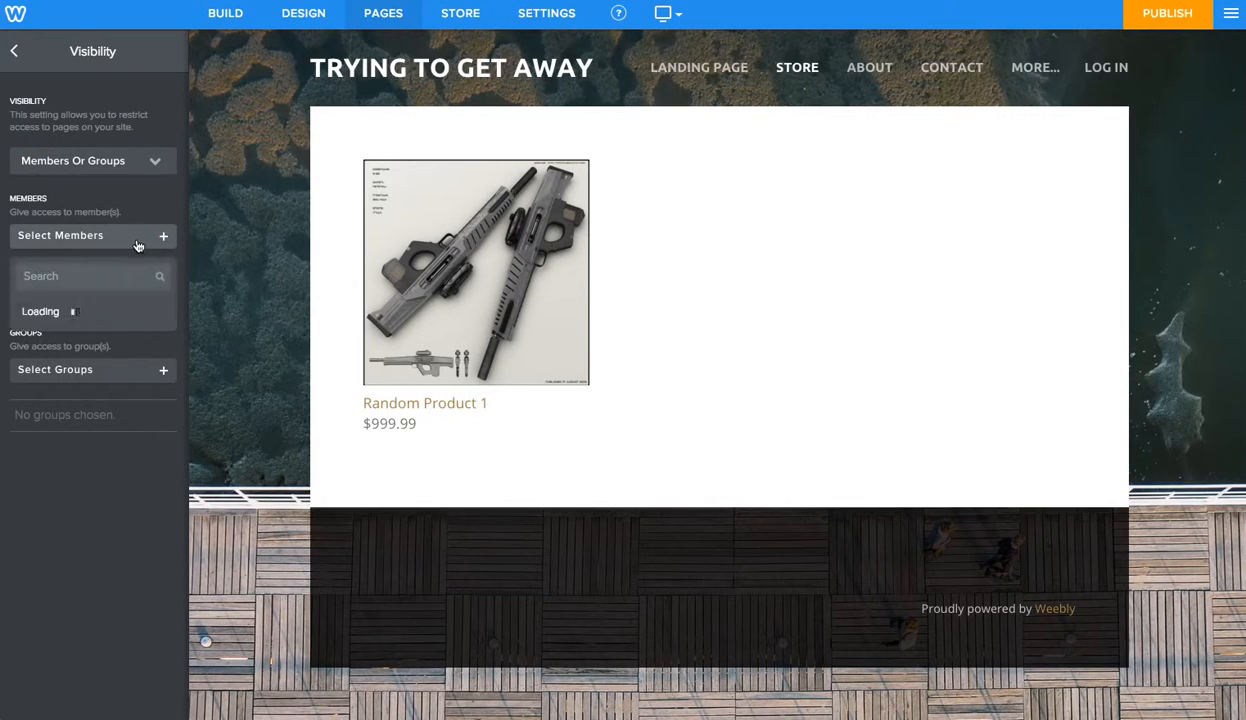
pyautogui.click(160, 311)
pyautogui.click(130, 201)
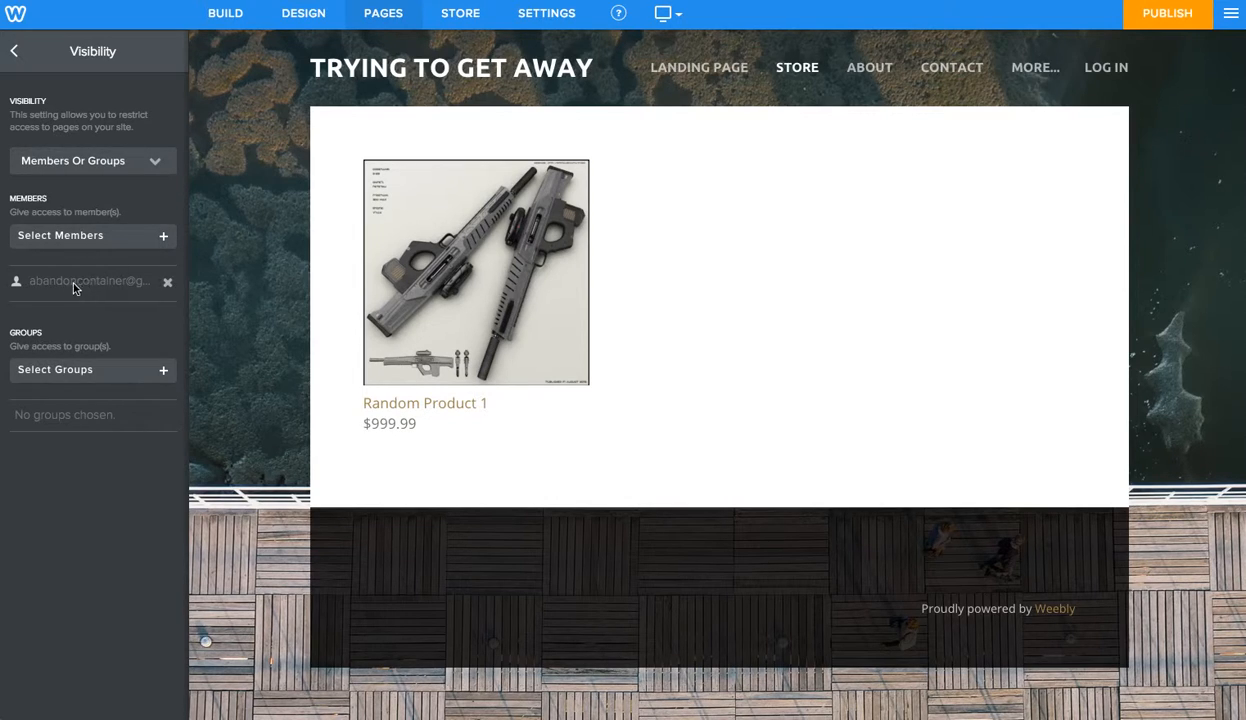
pyautogui.moveTo(781, 231)
# Delete the existing member from the site's member settings.
pyautogui.click(450, 20)
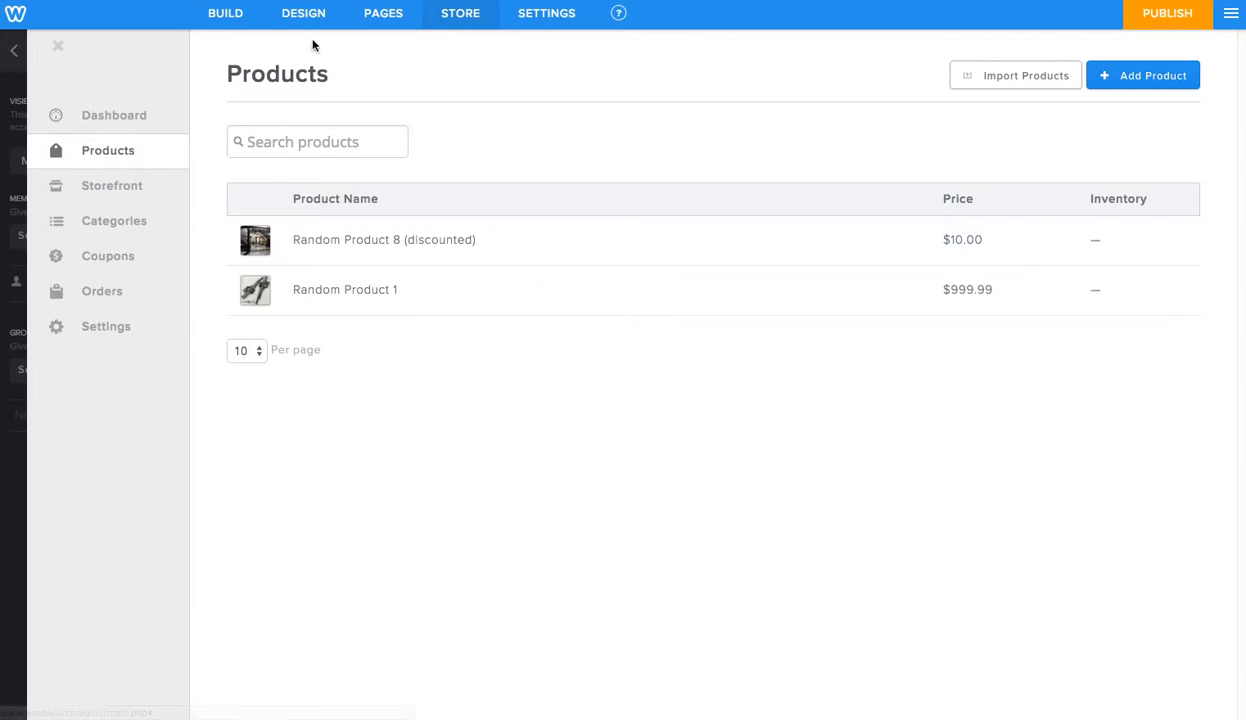
pyautogui.click(528, 19)
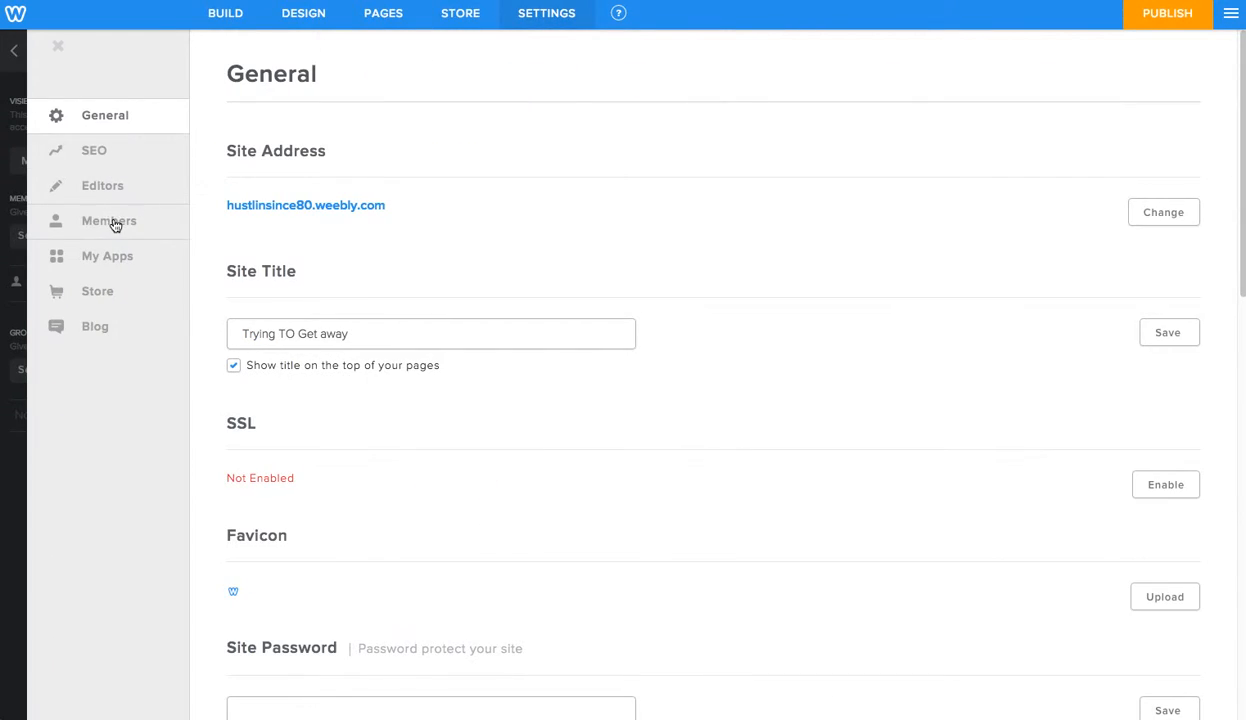
pyautogui.click(112, 223)
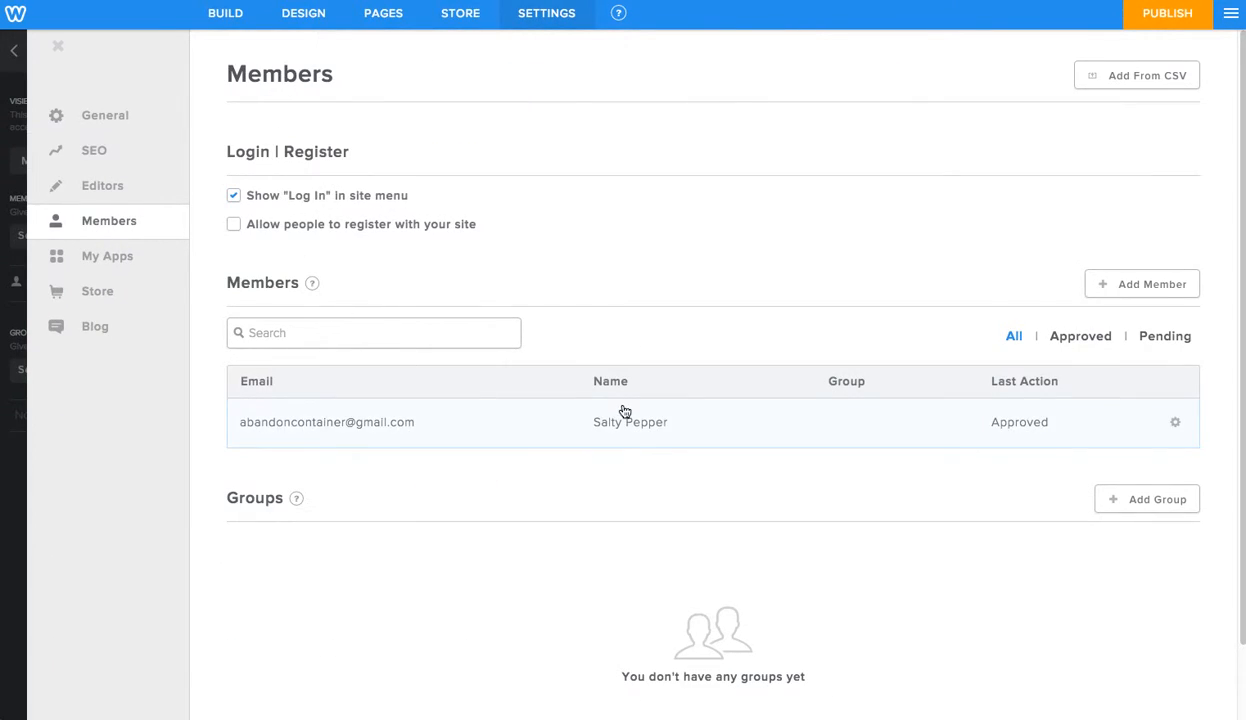
pyautogui.scroll(-2, 960, 540)
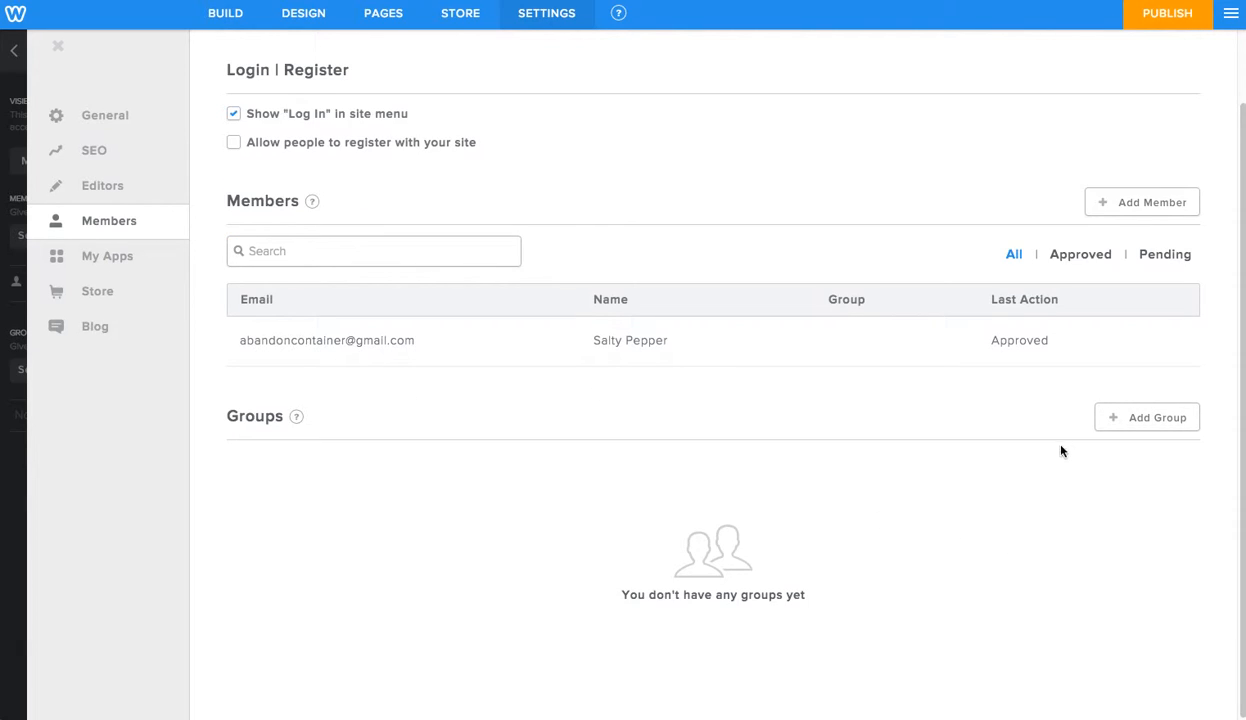
pyautogui.click(1176, 342)
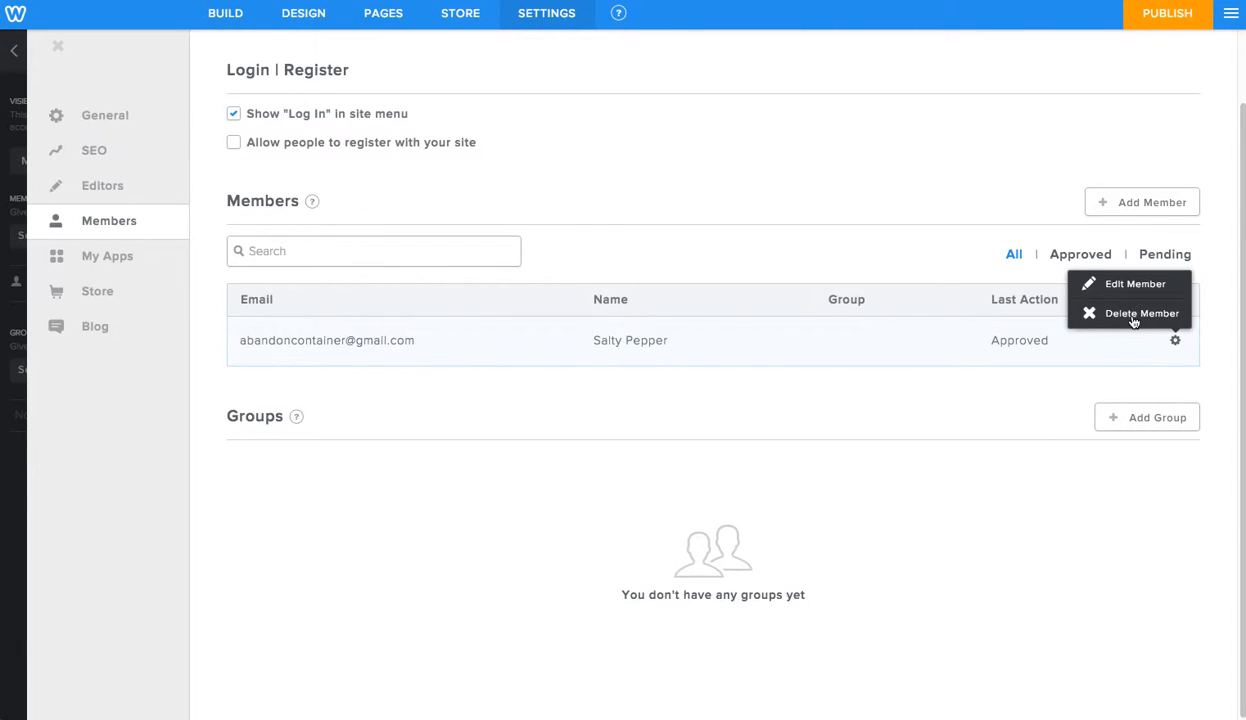
pyautogui.click(1133, 316)
pyautogui.click(809, 436)
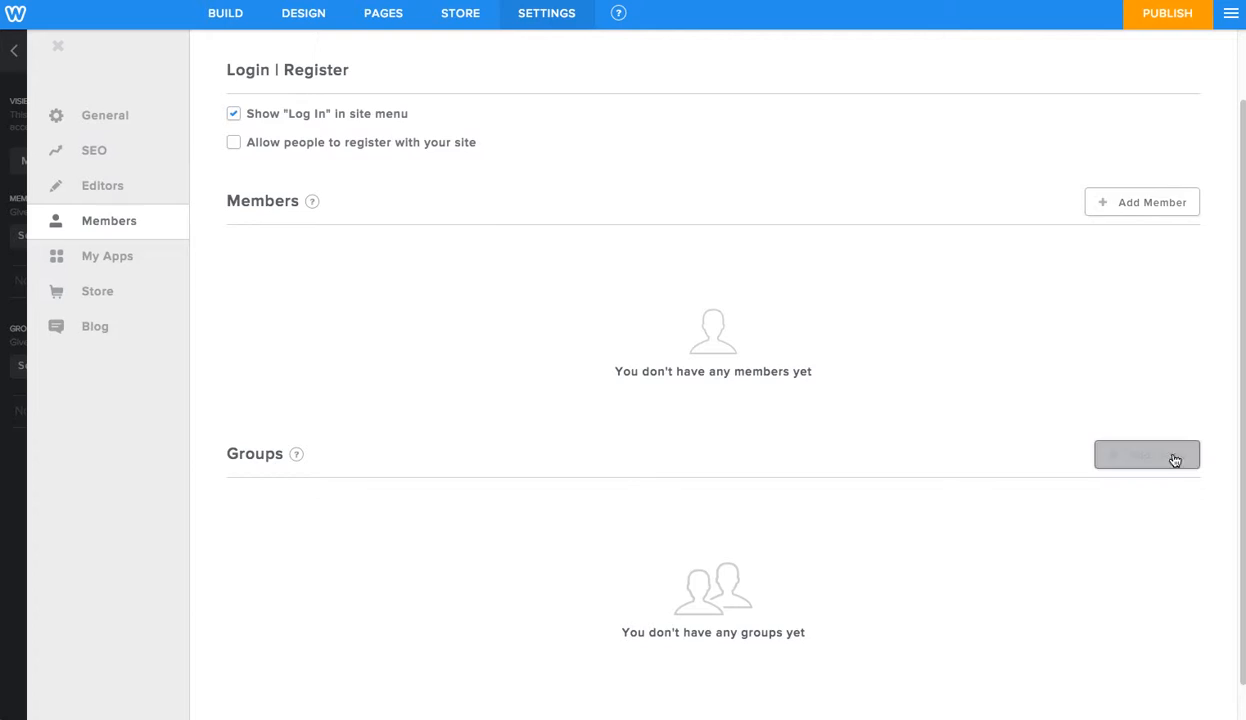
# Create a member group named Wholesales Group with access to the Store page.
pyautogui.click(1176, 459)
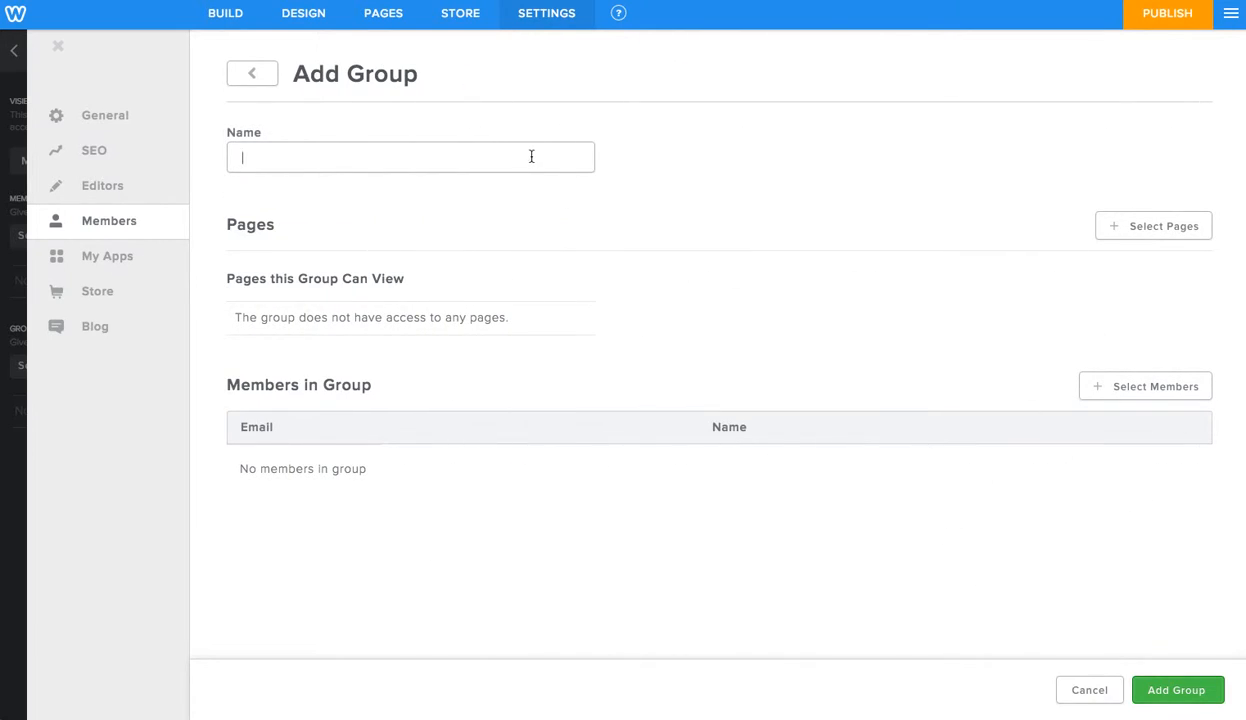
pyautogui.write('Wholesales Group')
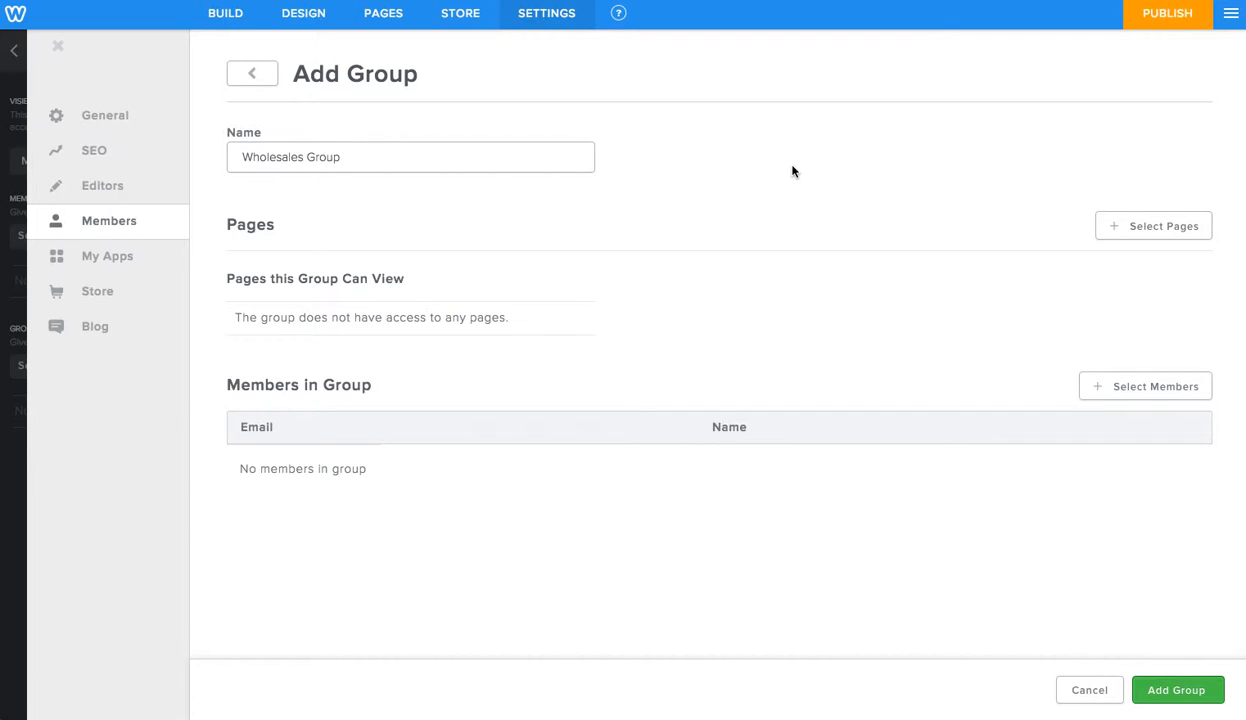
pyautogui.click(1108, 221)
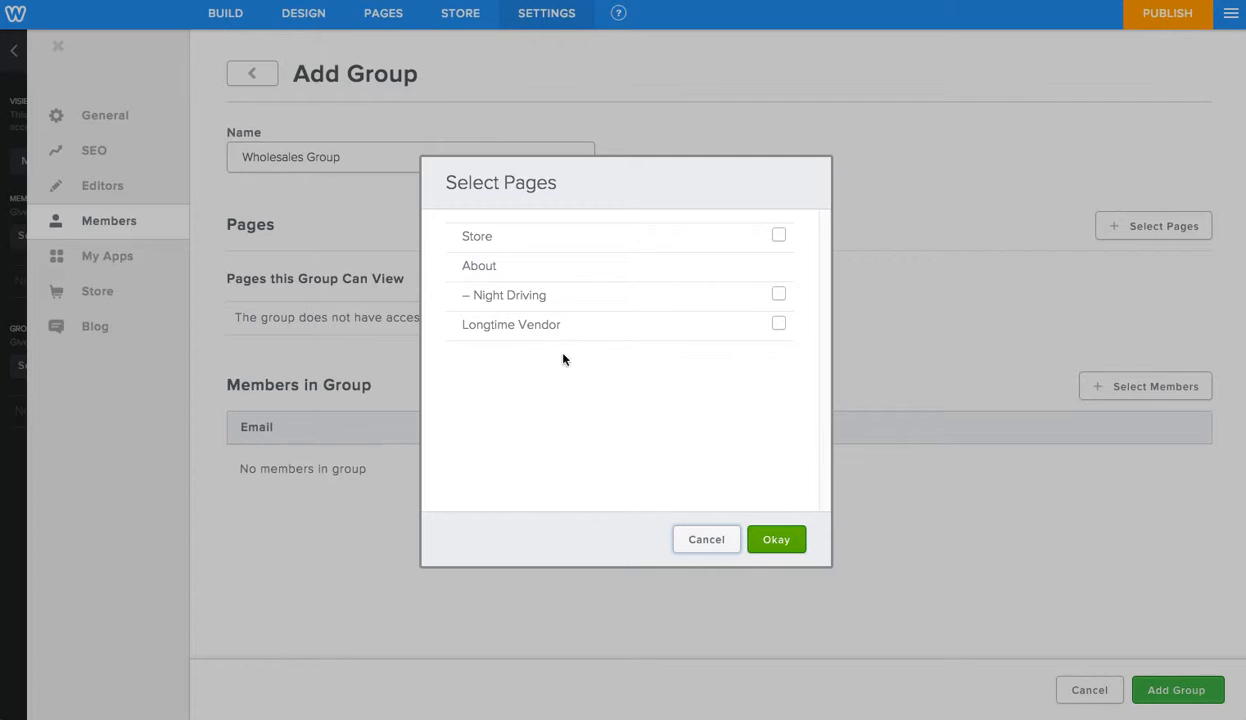
pyautogui.click(778, 236)
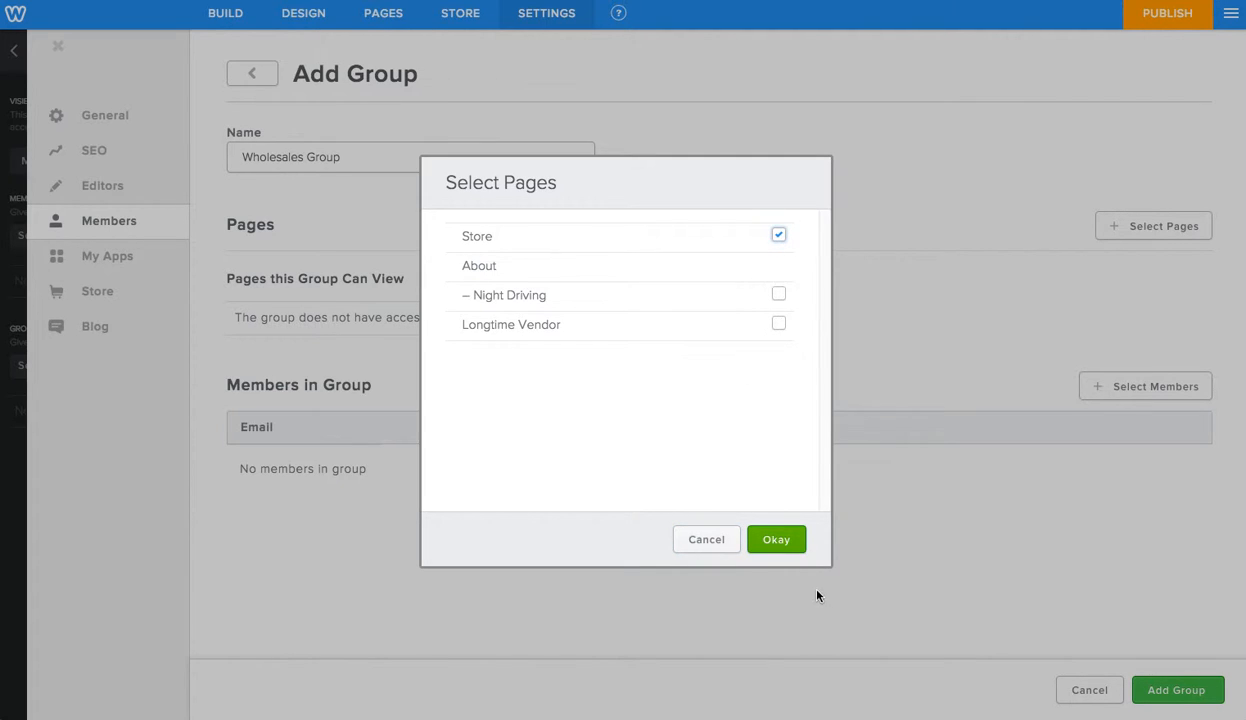
pyautogui.click(768, 538)
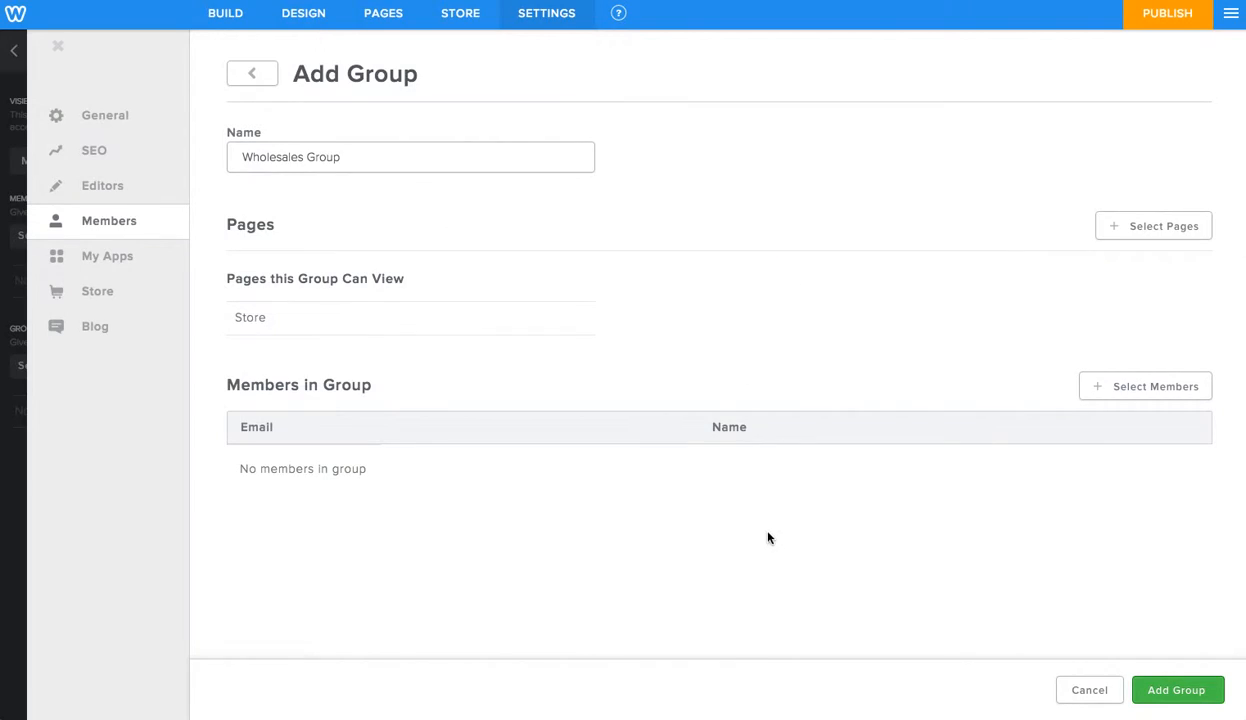
pyautogui.click(1157, 692)
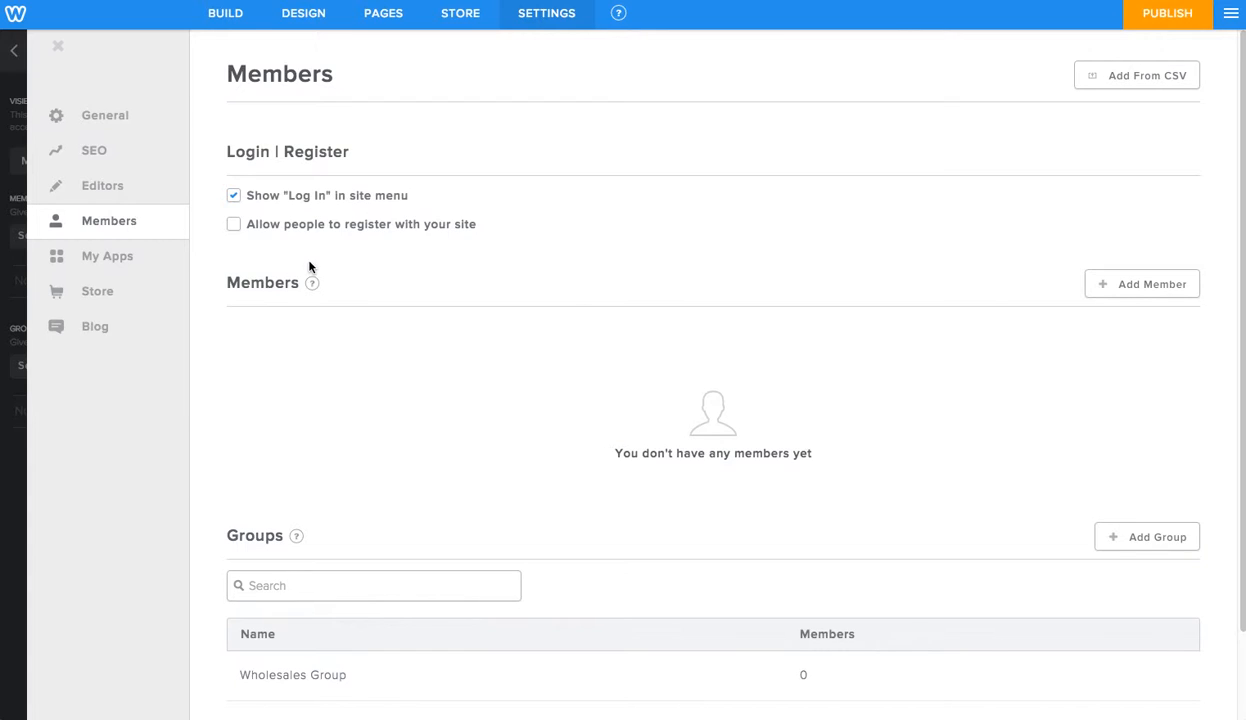
pyautogui.scroll(-1, 314, 260)
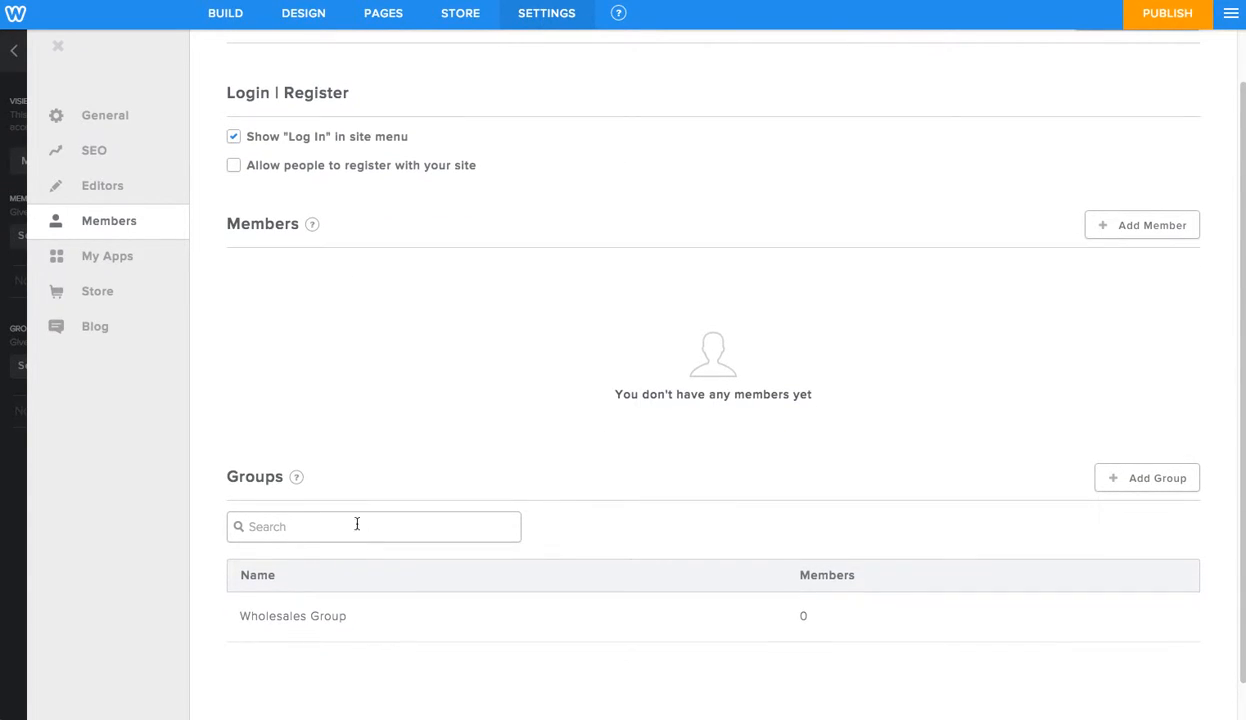
pyautogui.scroll(1, 377, 445)
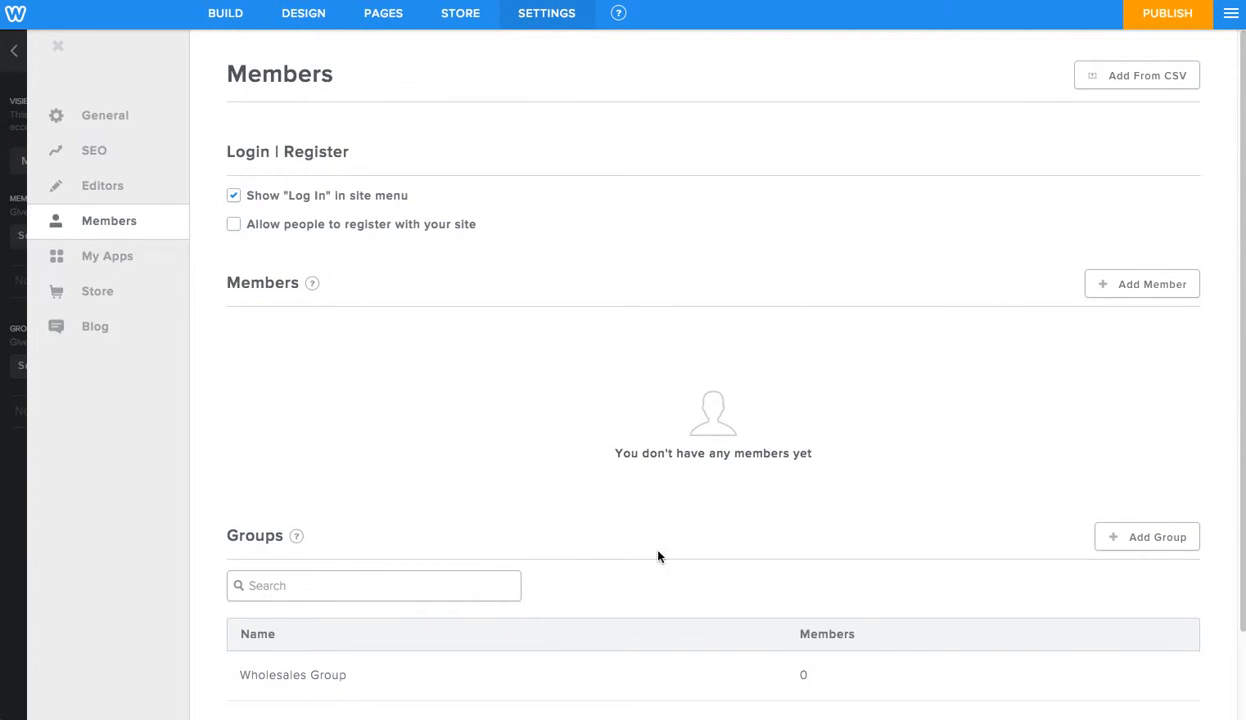
# Check the group access in the Store page's visibility settings and open the site's design options.
pyautogui.click(386, 16)
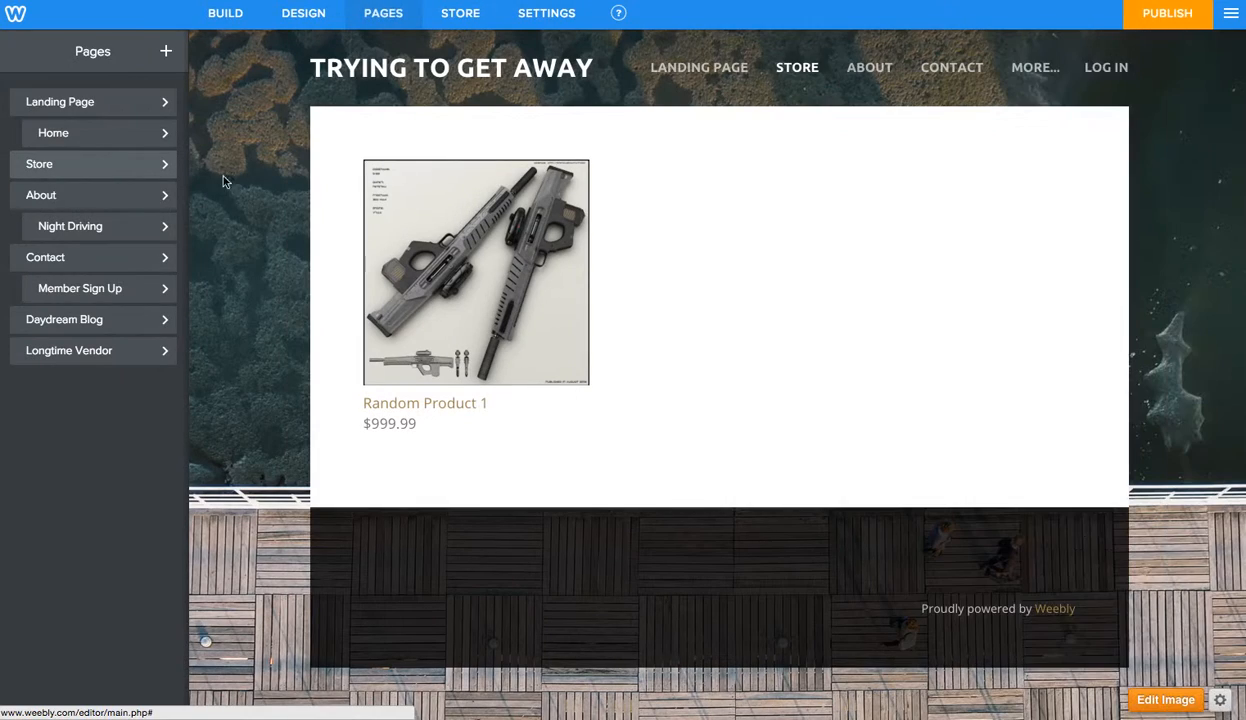
pyautogui.click(119, 167)
pyautogui.click(100, 255)
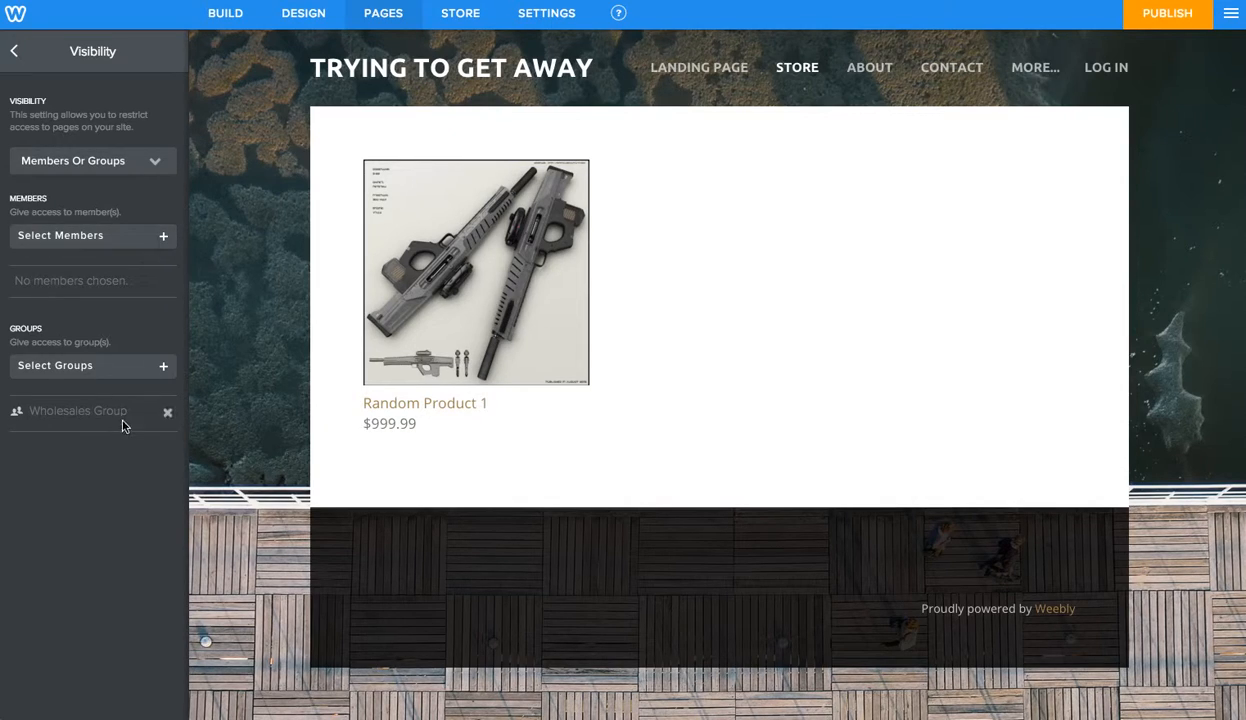
pyautogui.click(97, 364)
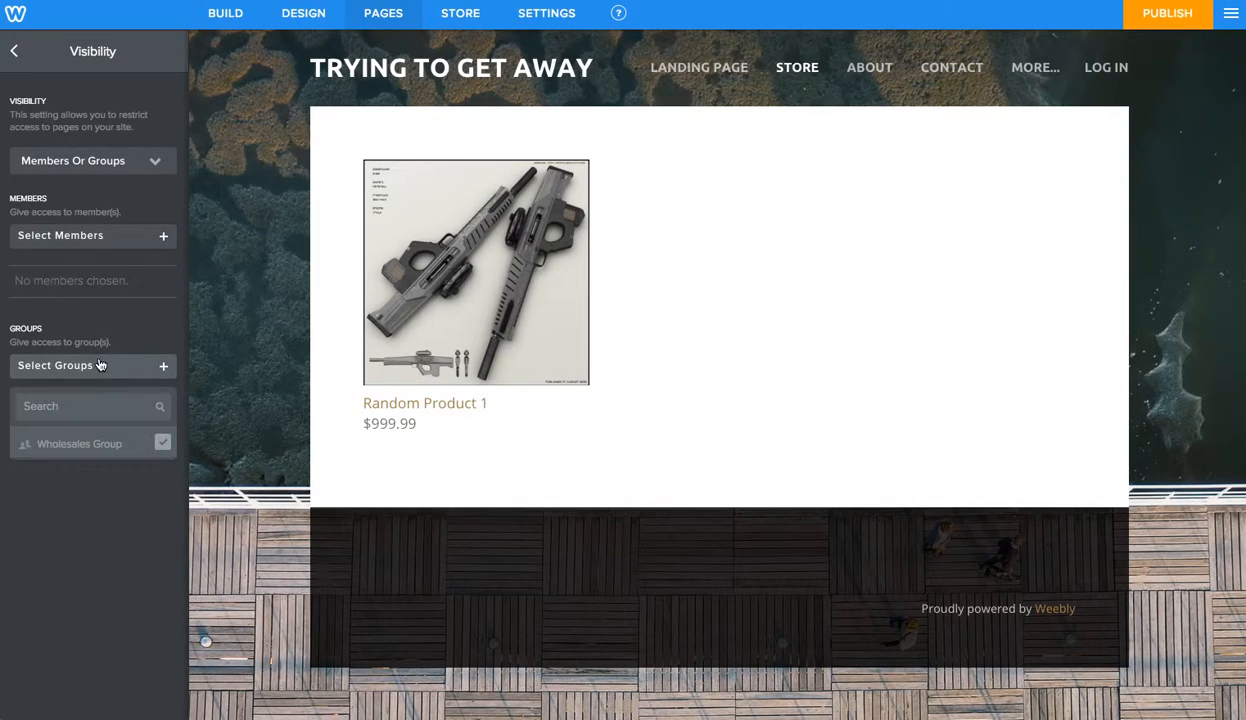
pyautogui.click(133, 497)
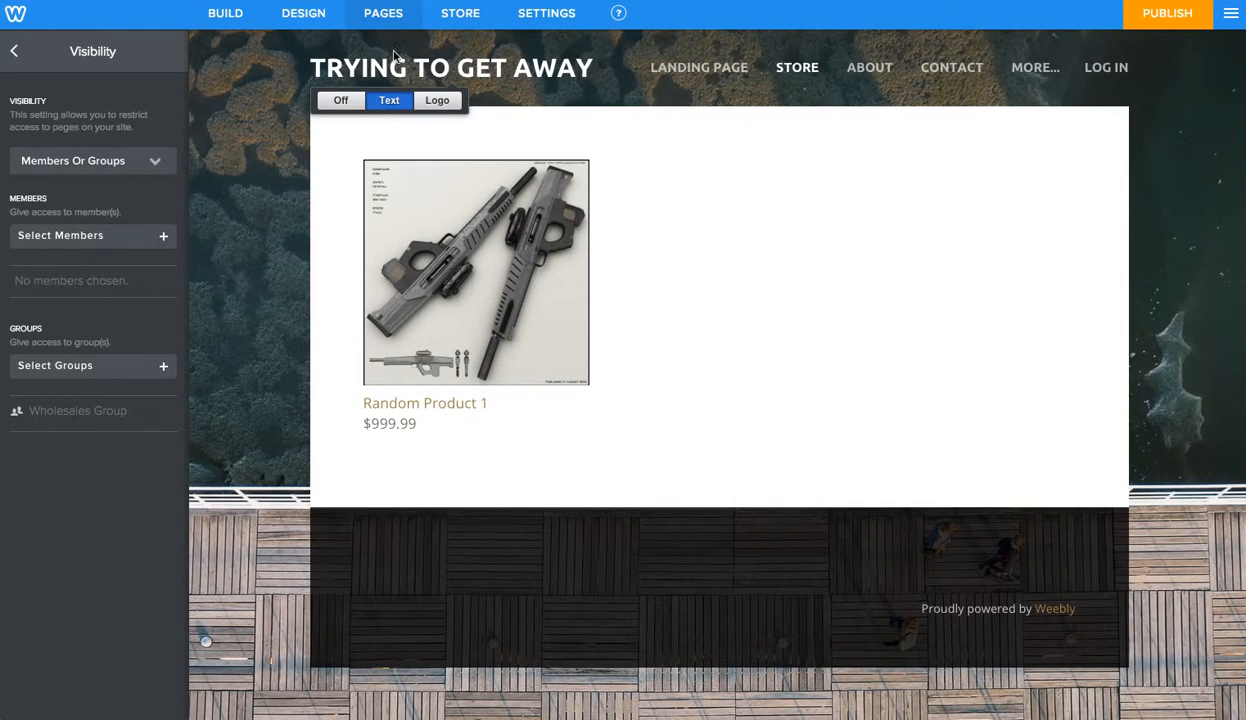
pyautogui.click(317, 25)
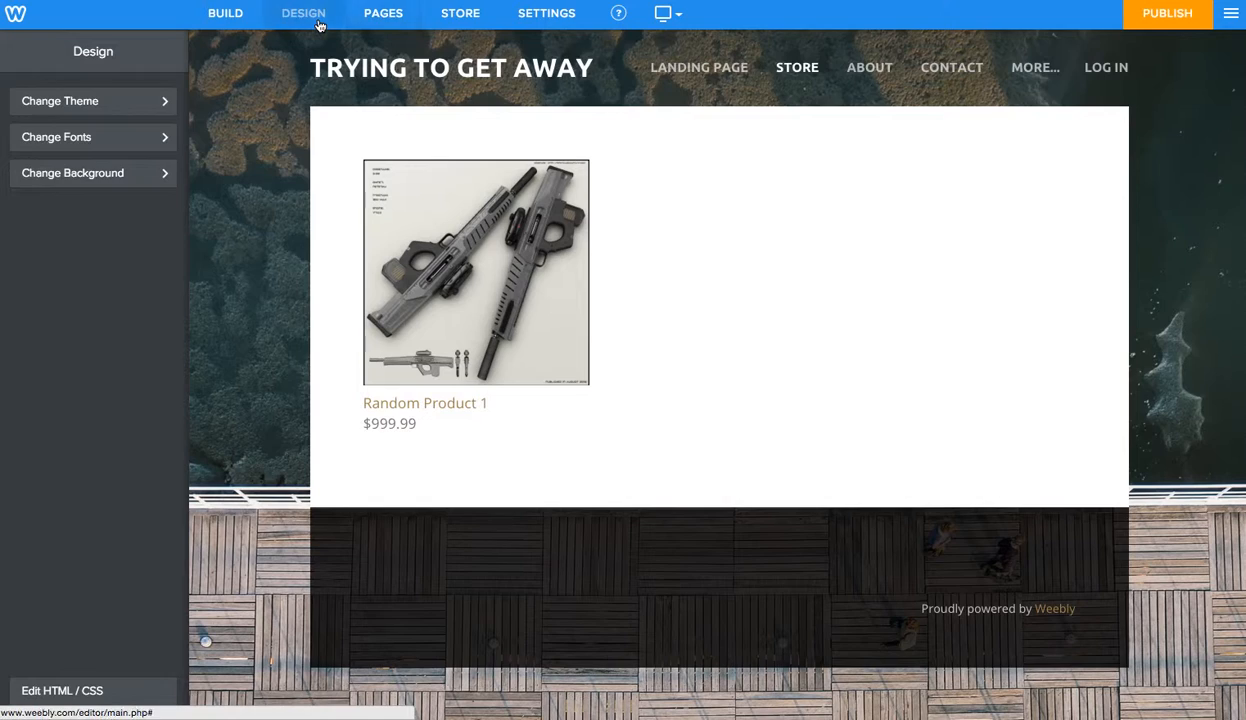
# Review the storefront's product list and examine the details of Random Product 8 (discounted) in the store's products.
pyautogui.click(244, 14)
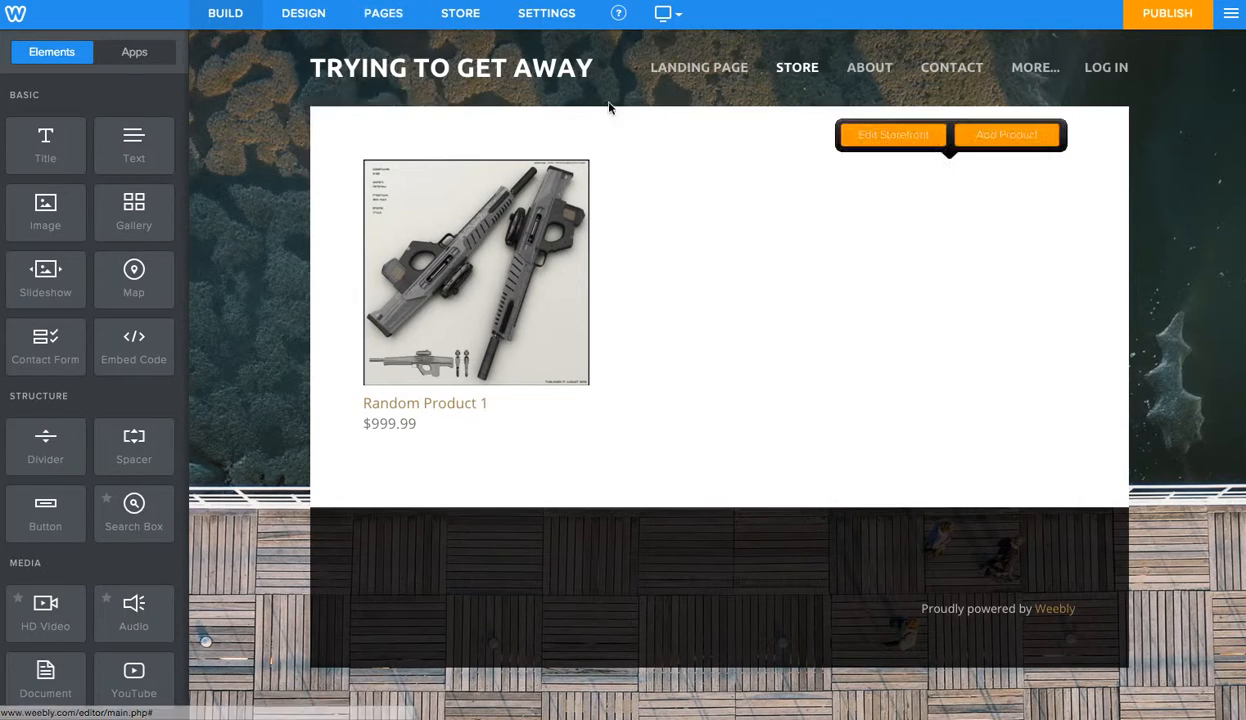
pyautogui.click(886, 143)
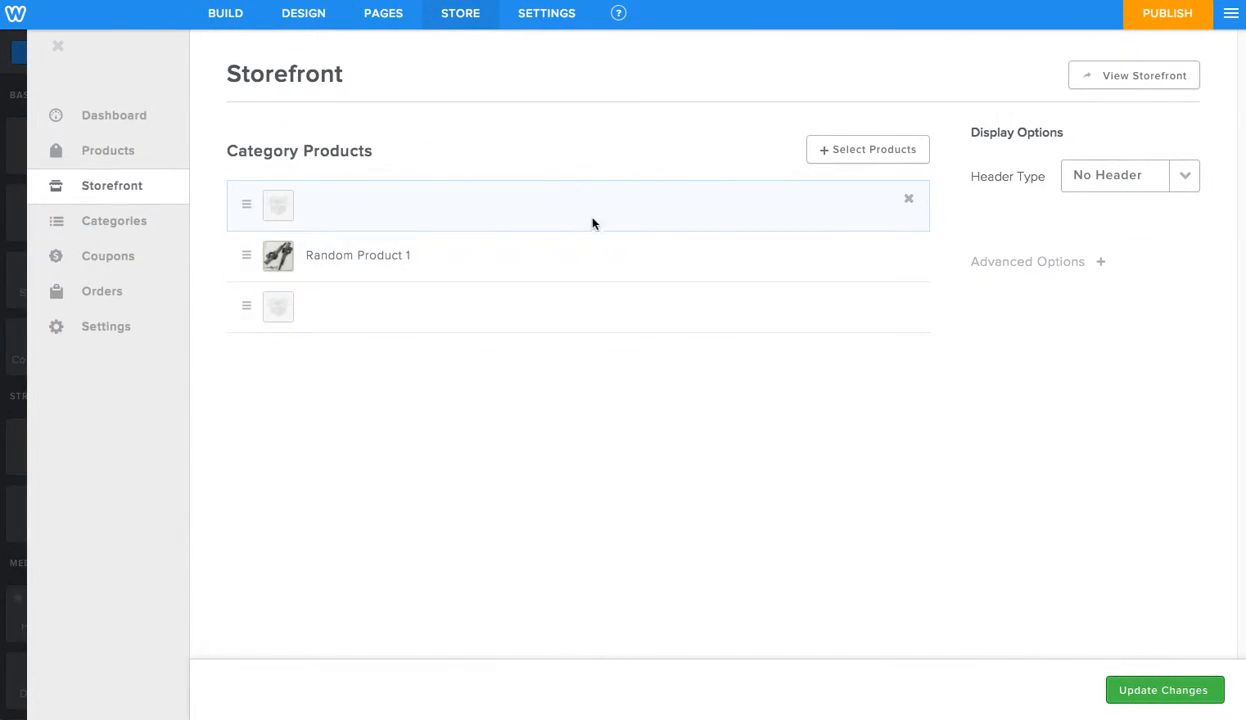
pyautogui.click(118, 152)
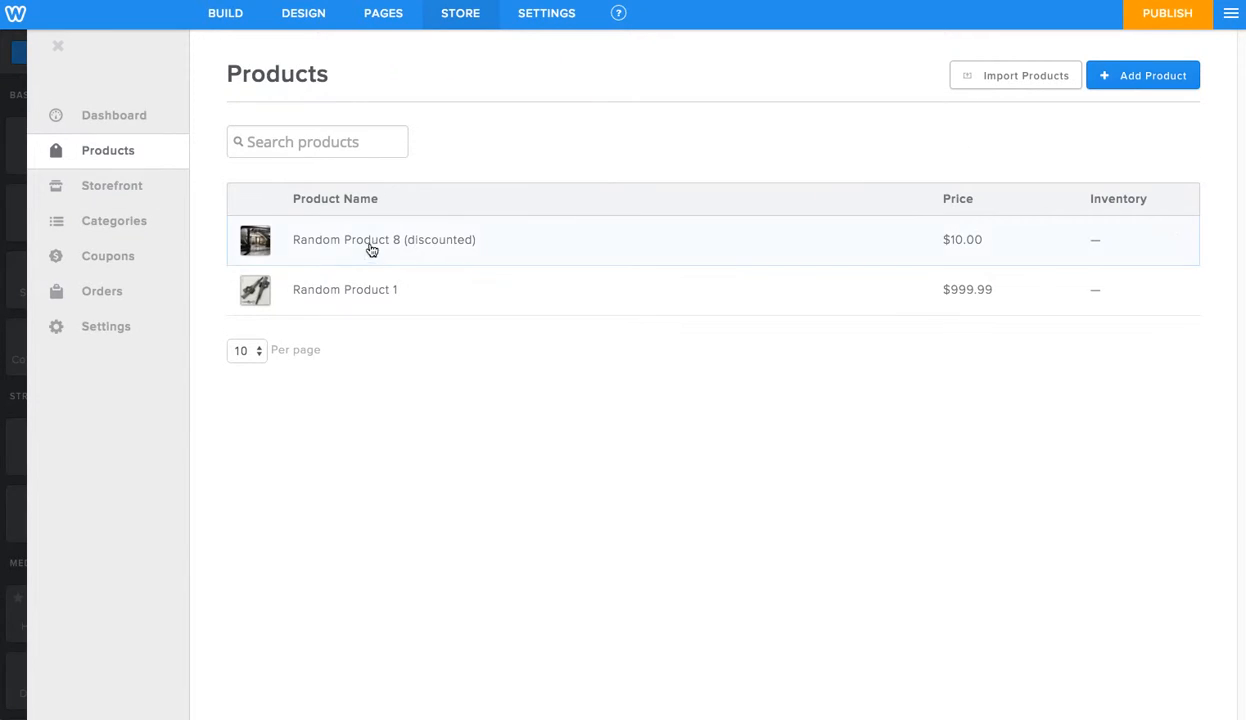
pyautogui.click(370, 243)
pyautogui.scroll(-1, 470, 627)
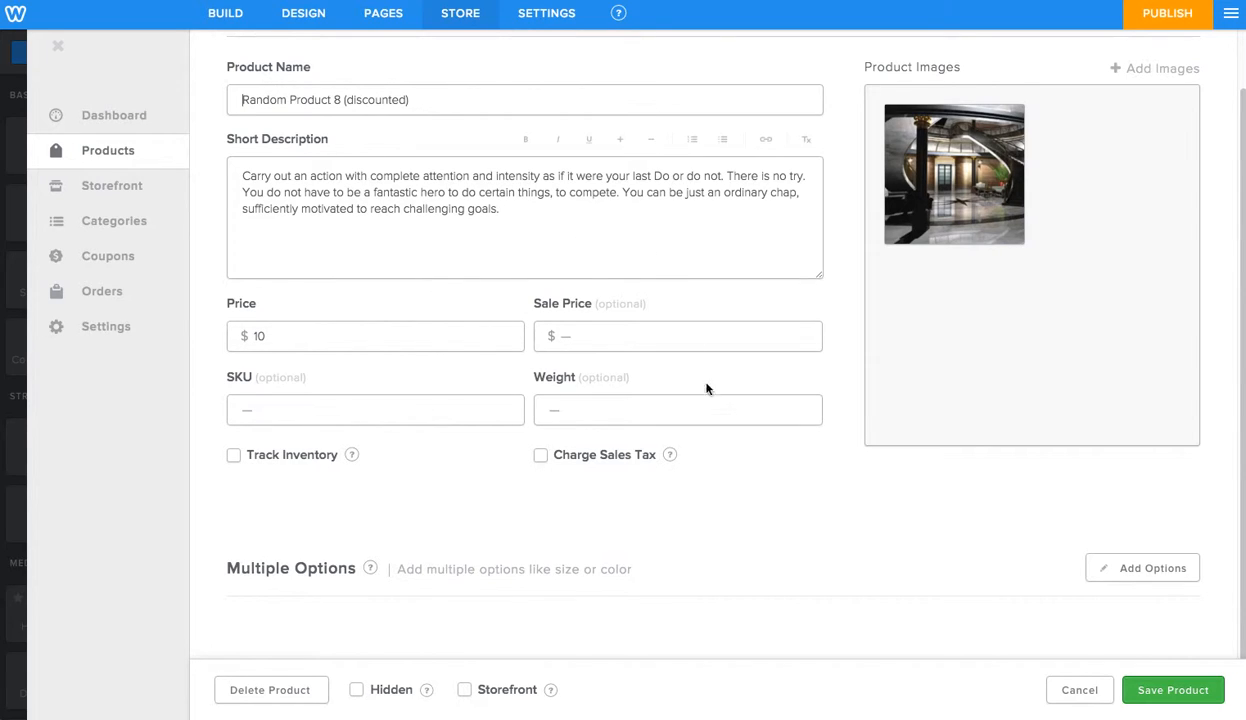
# Return to the Landing Page in the editor, publish the site and open its live address.
pyautogui.click(383, 13)
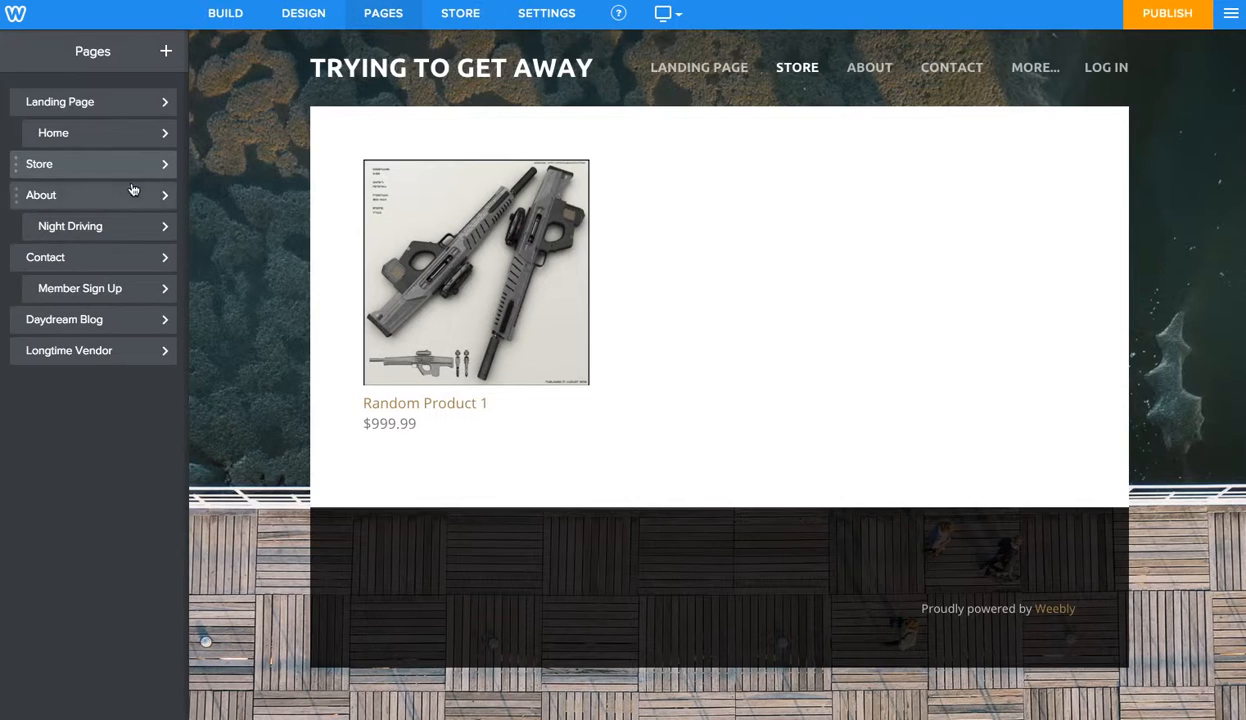
pyautogui.click(153, 104)
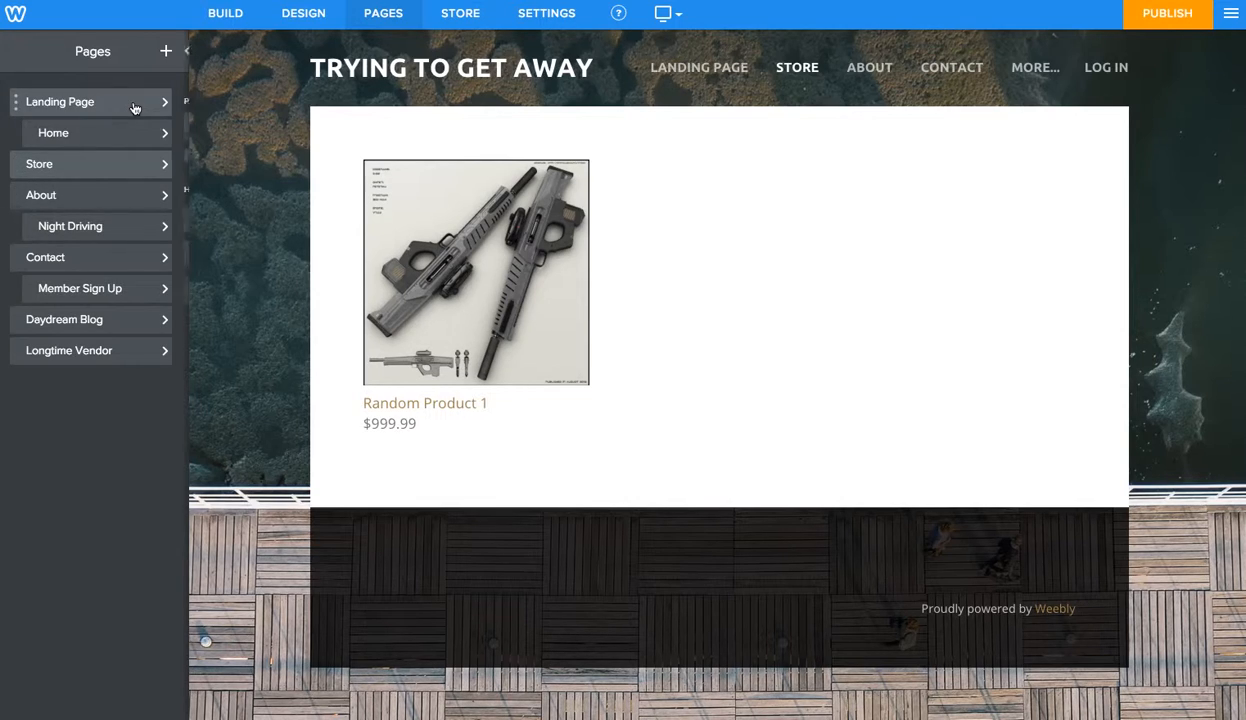
pyautogui.scroll(-5, 656, 473)
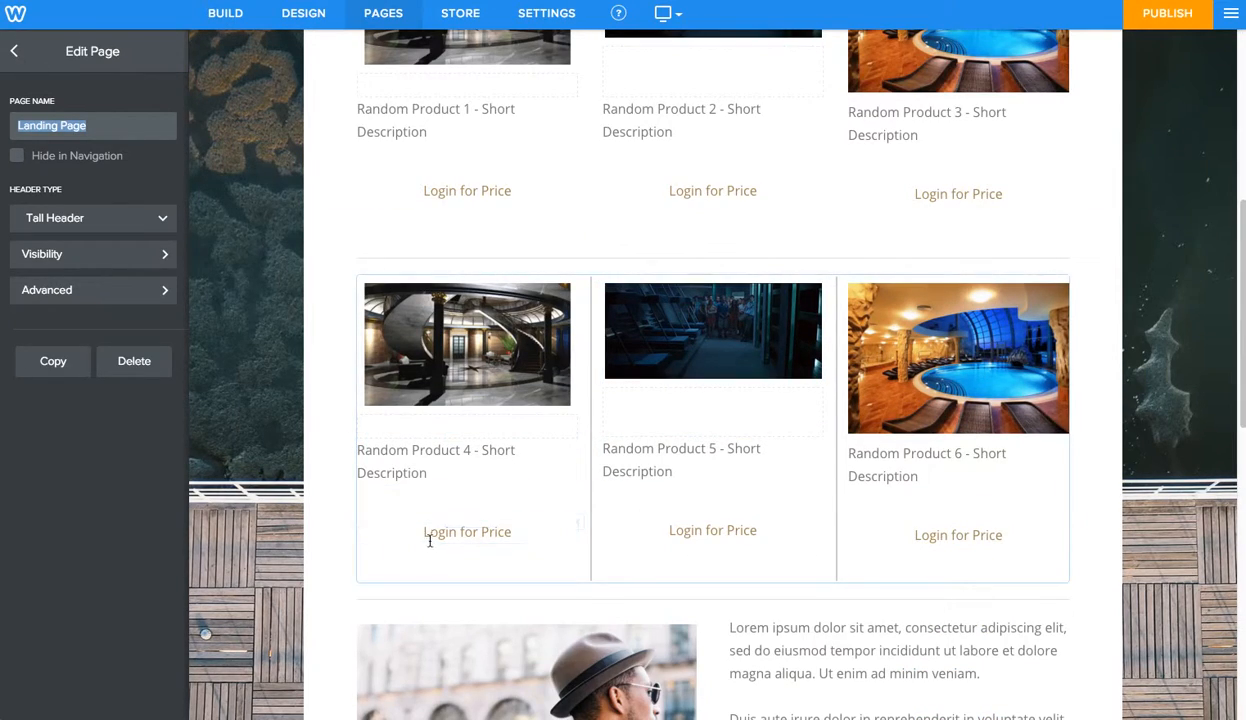
pyautogui.click(1160, 14)
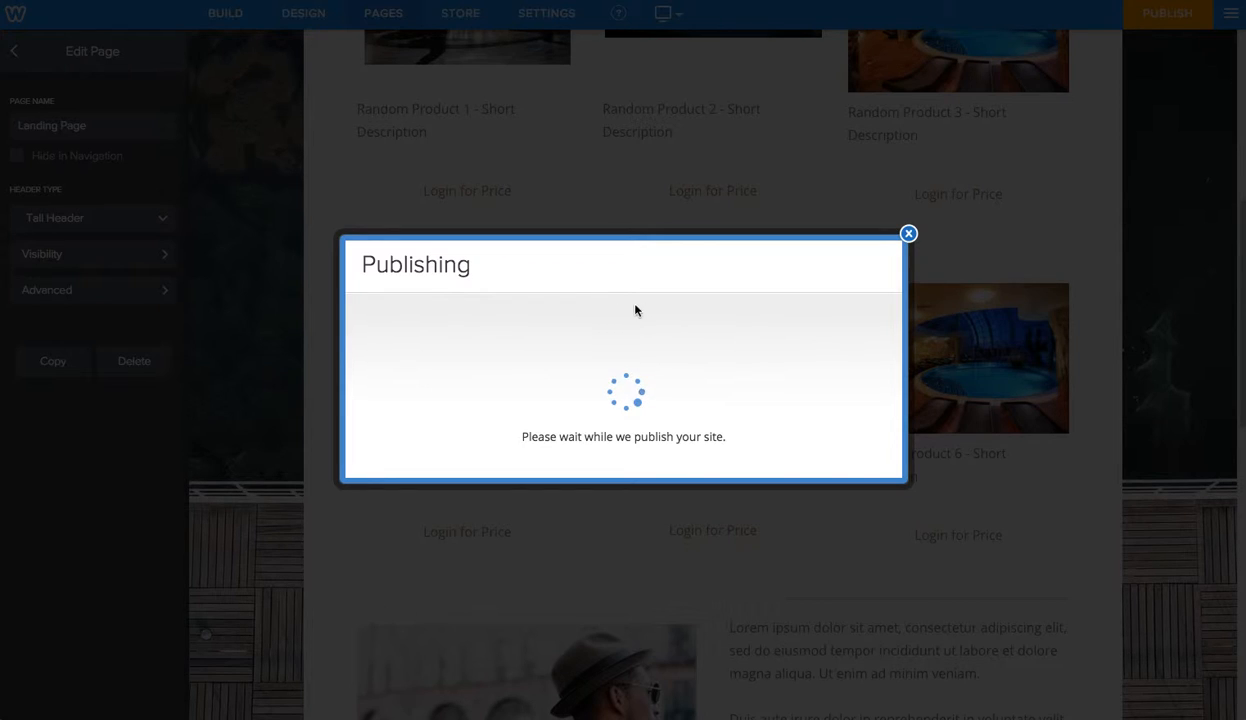
pyautogui.click(649, 283)
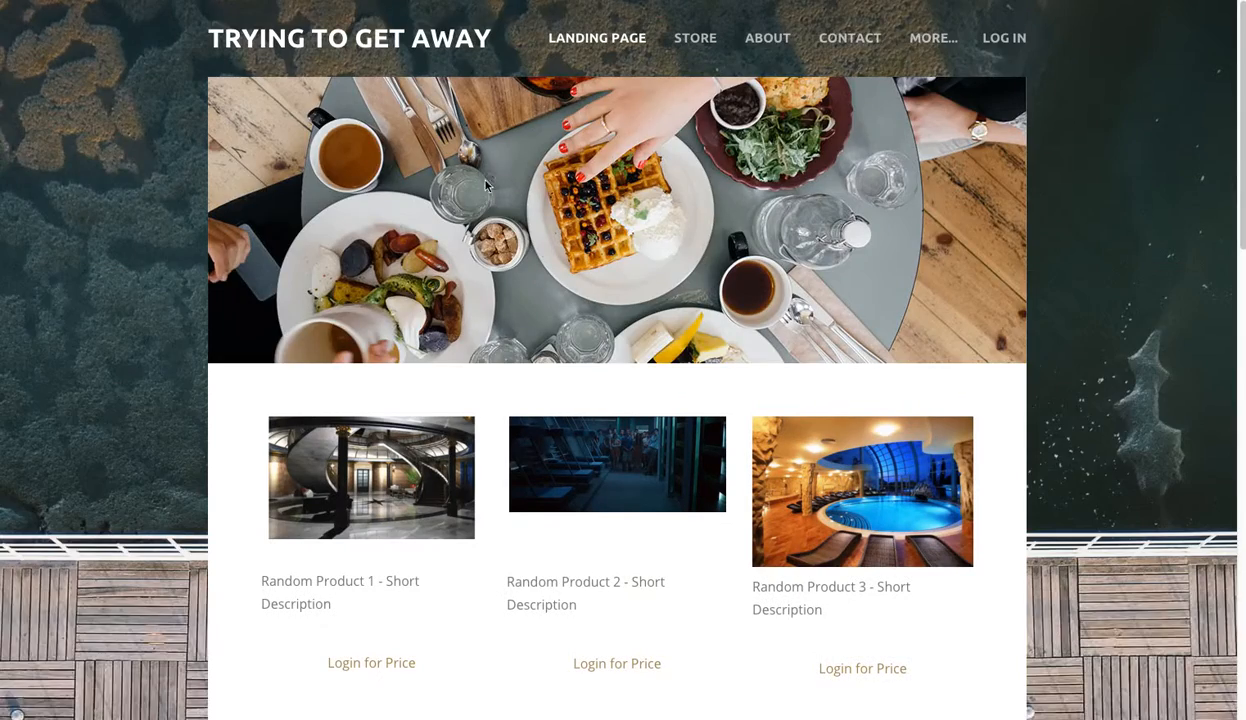
# Test the Login for Price link under Random Product 1 on the live landing page and look over the product listing.
pyautogui.scroll(-1, 342, 464)
pyautogui.click(360, 600)
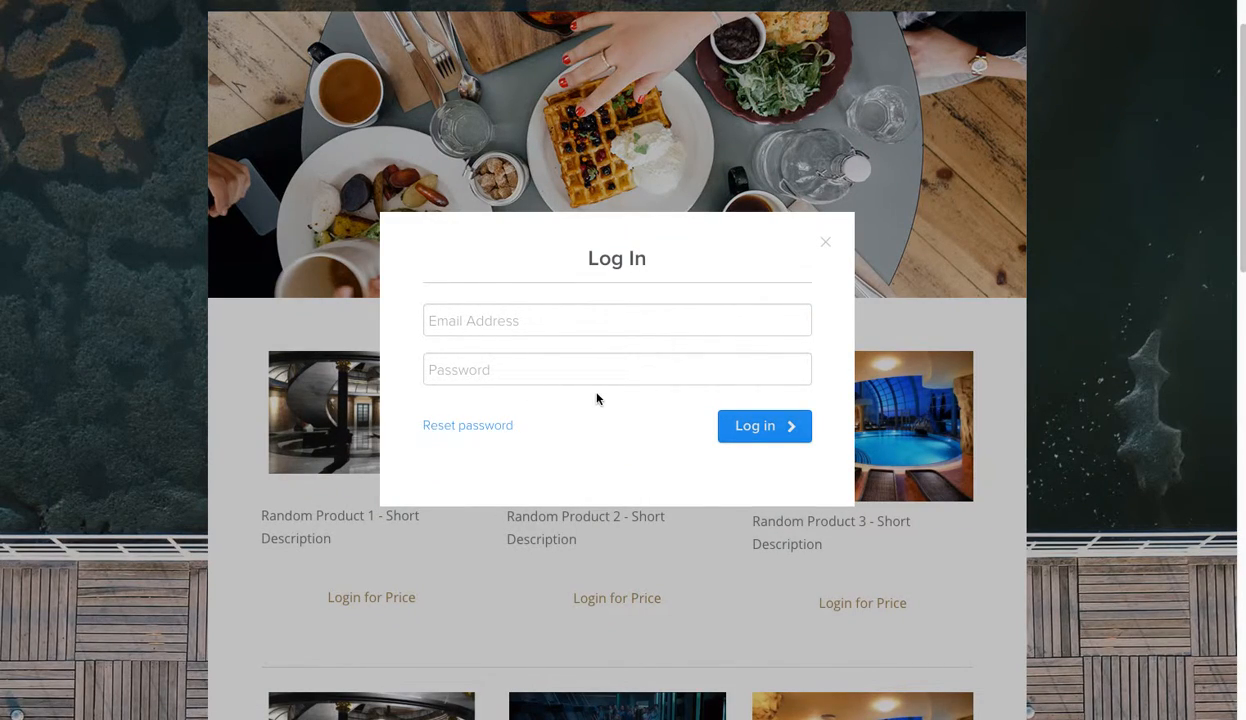
pyautogui.click(820, 240)
pyautogui.scroll(-10, 556, 248)
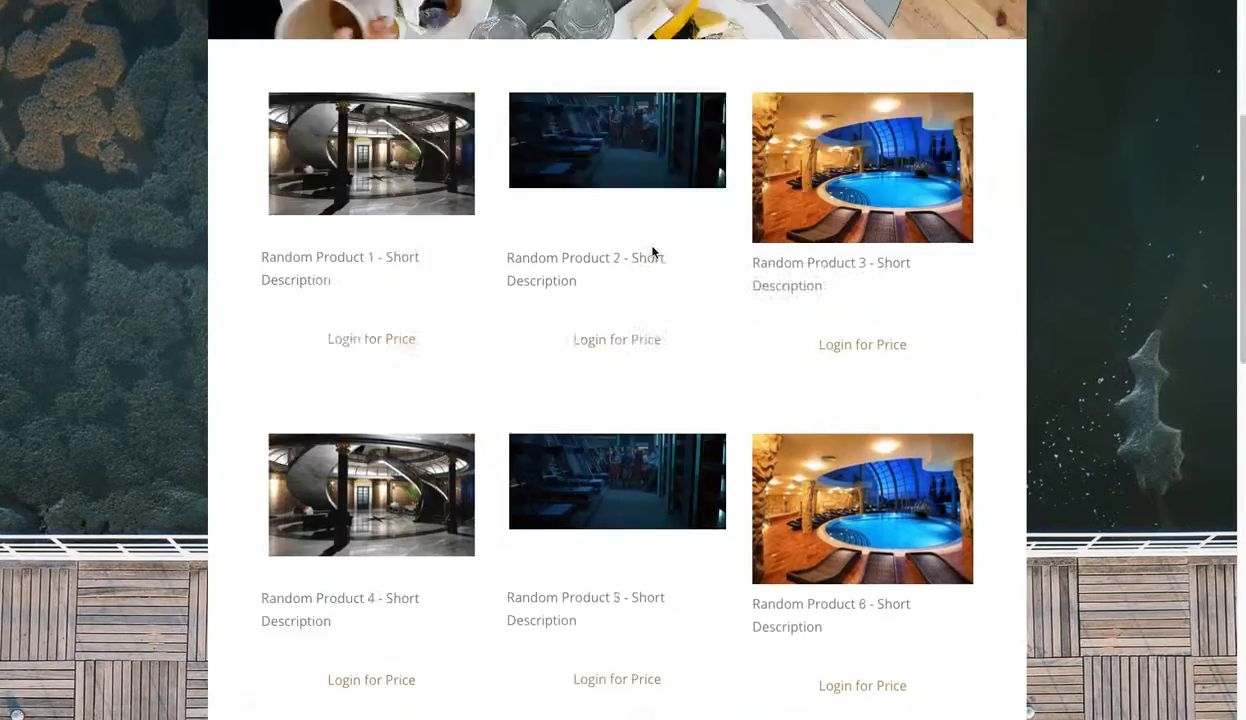
pyautogui.scroll(10, 556, 248)
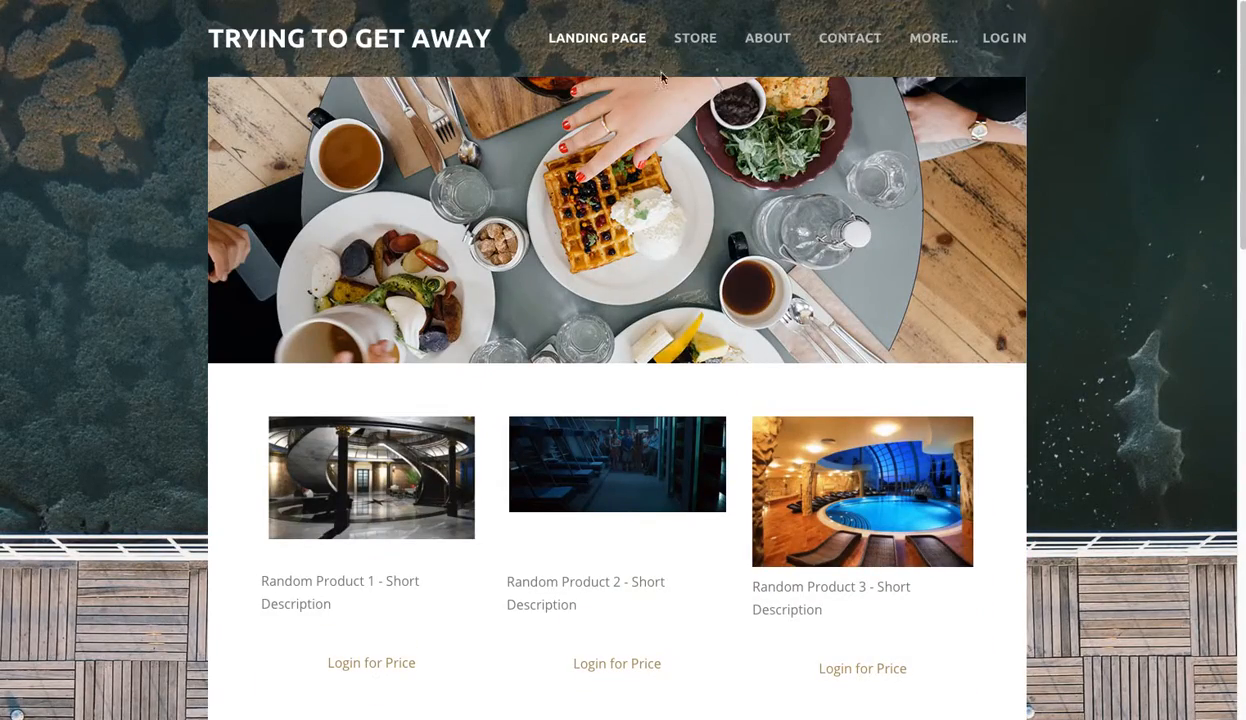
# Test access to the Store page from the live site's navigation, dismissing the login form each time.
pyautogui.click(691, 45)
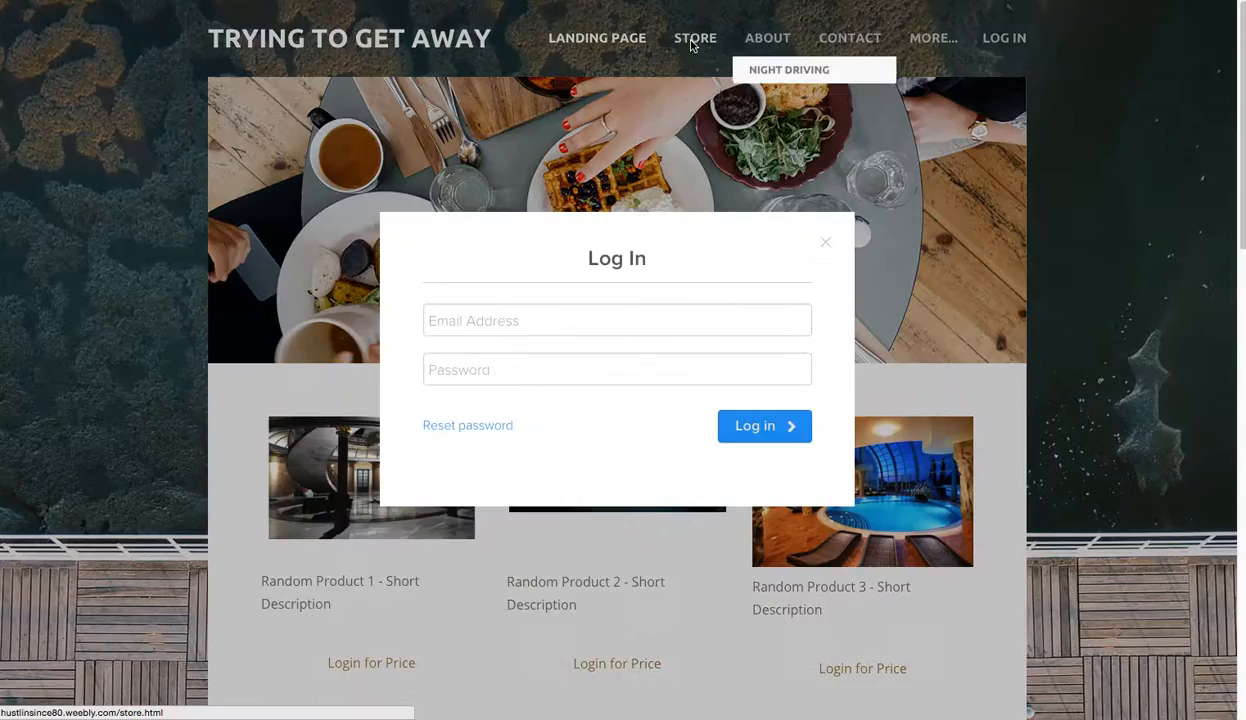
pyautogui.click(812, 240)
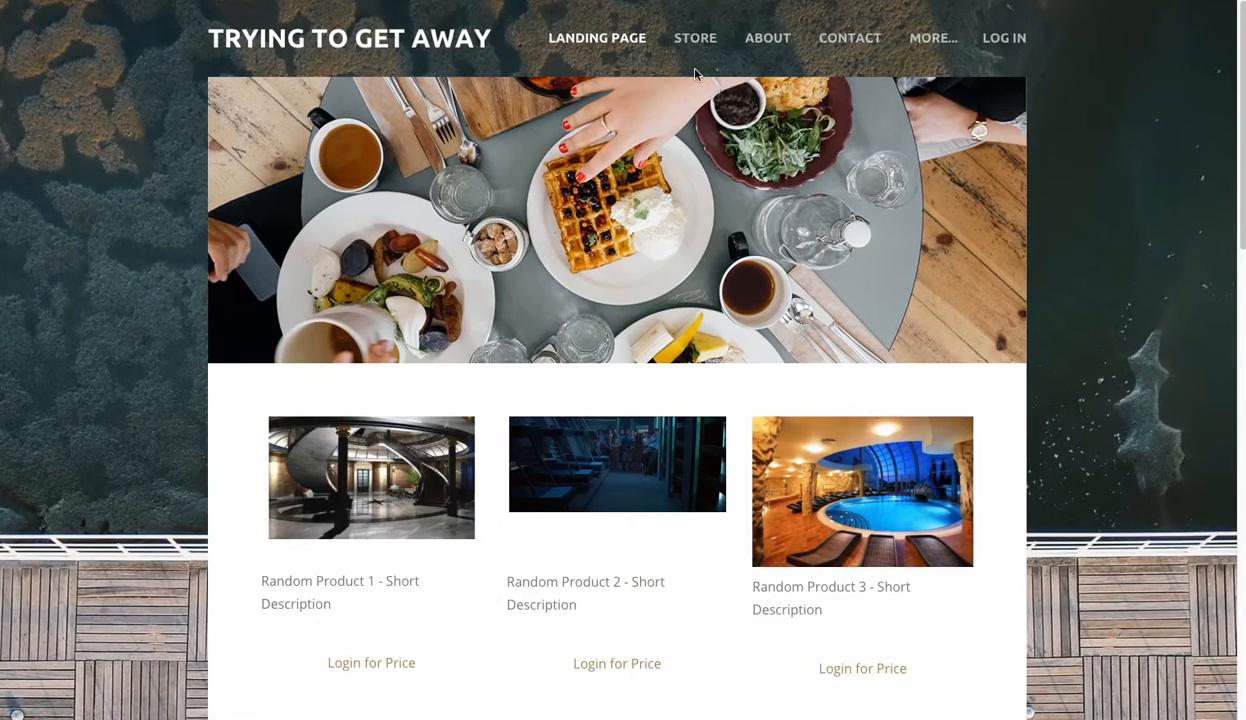
pyautogui.click(695, 40)
pyautogui.click(829, 246)
pyautogui.click(692, 40)
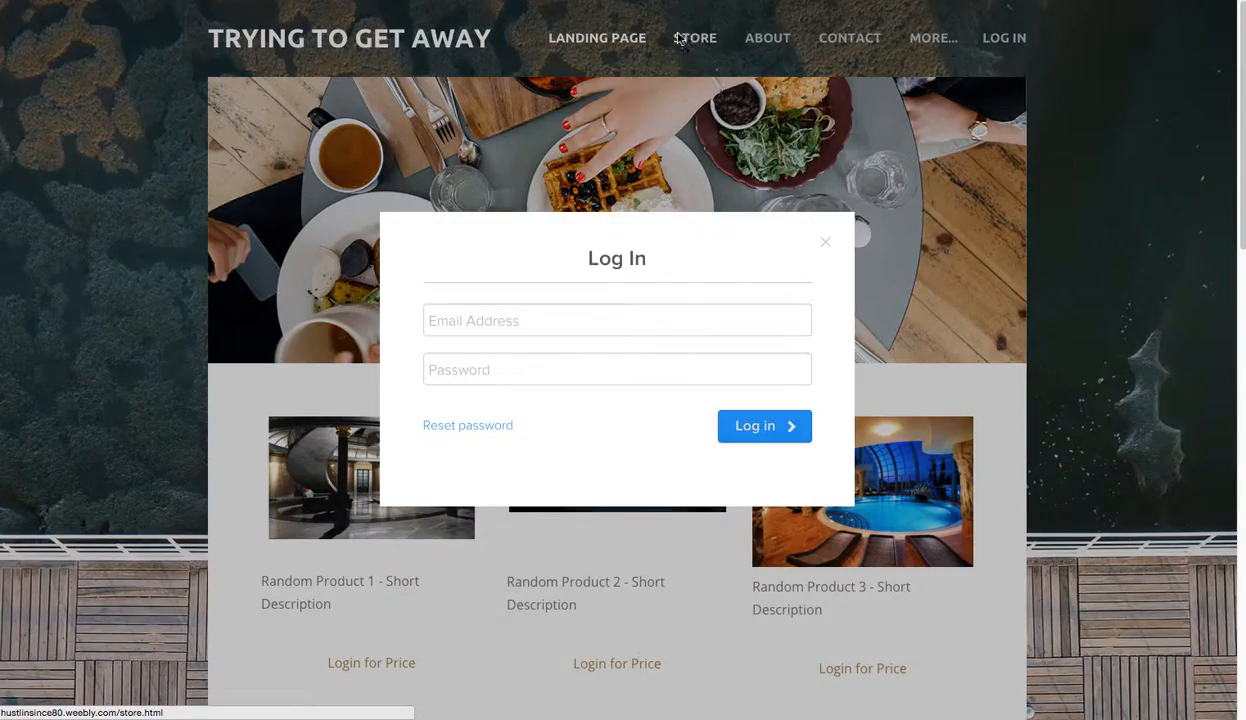
pyautogui.click(829, 250)
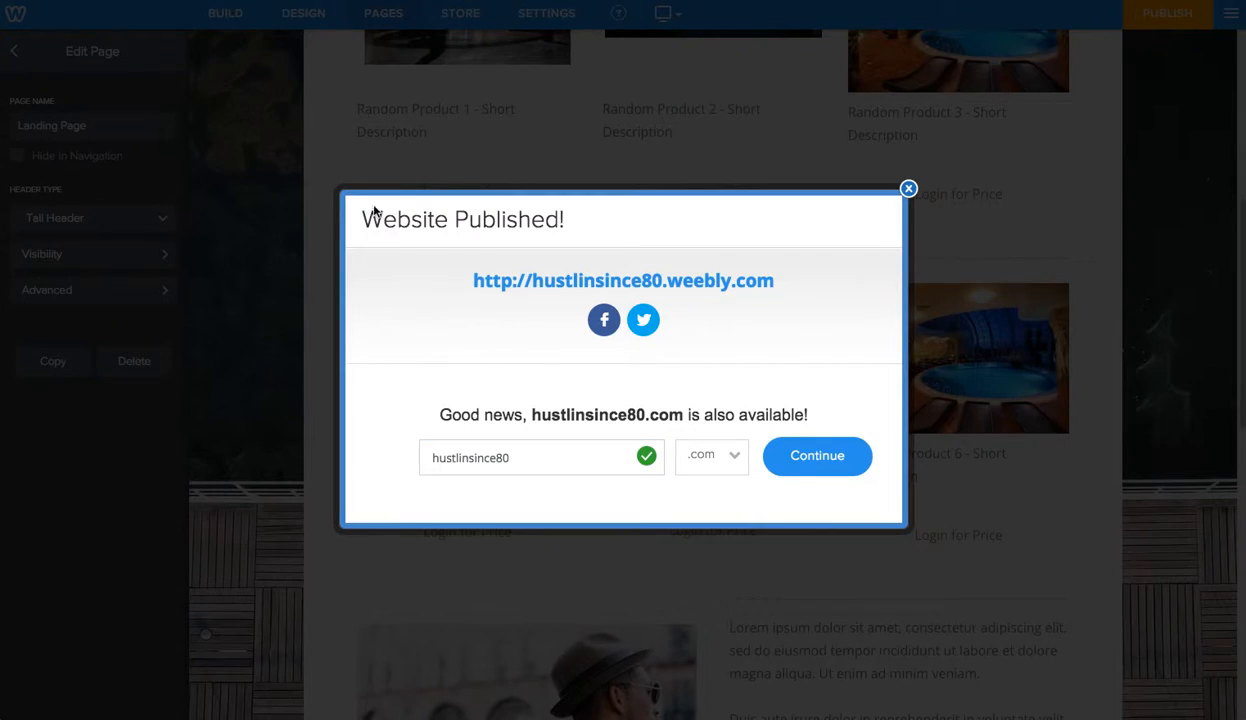
# Hide the Store page in the site's navigation and republish the site.
pyautogui.click(908, 190)
pyautogui.scroll(5, 396, 297)
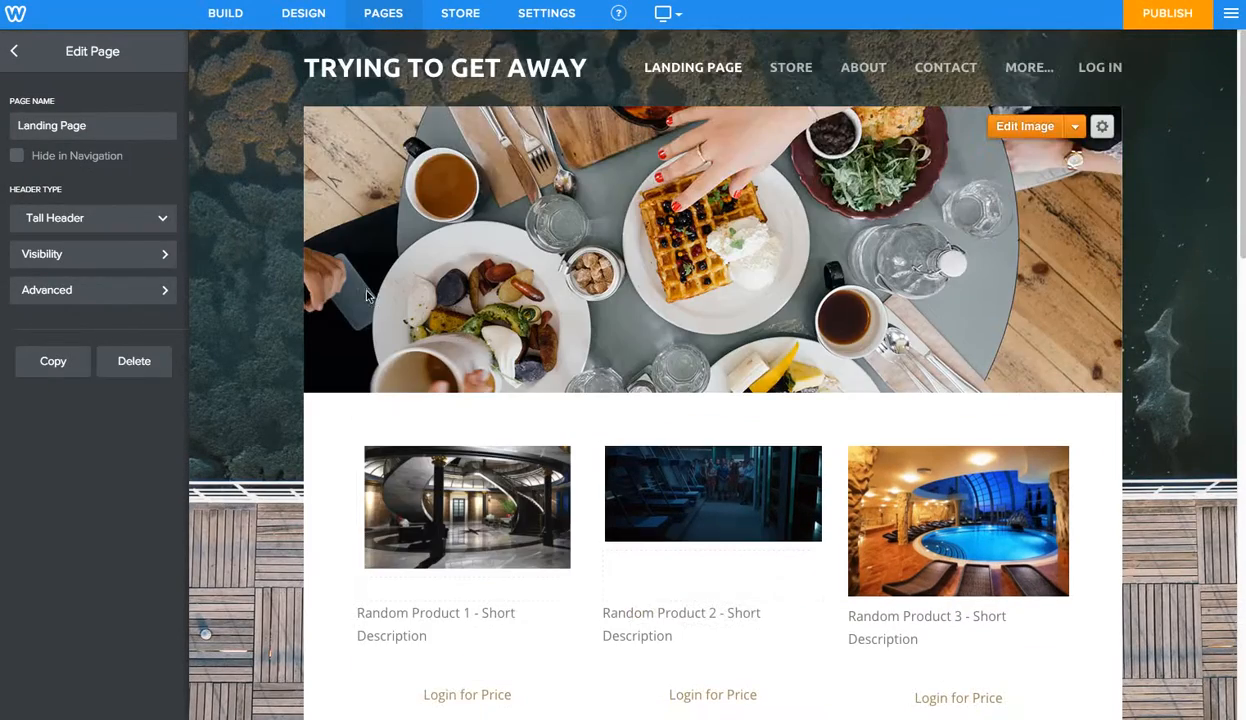
pyautogui.click(11, 58)
pyautogui.click(60, 164)
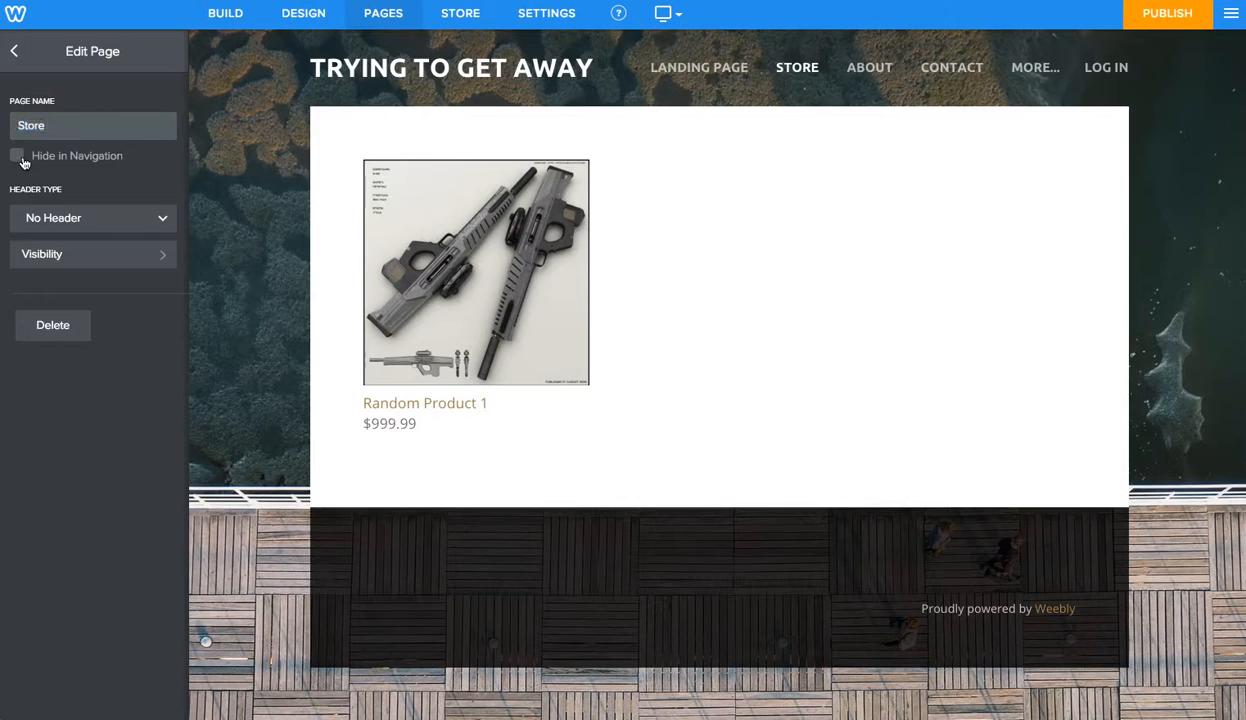
pyautogui.click(18, 157)
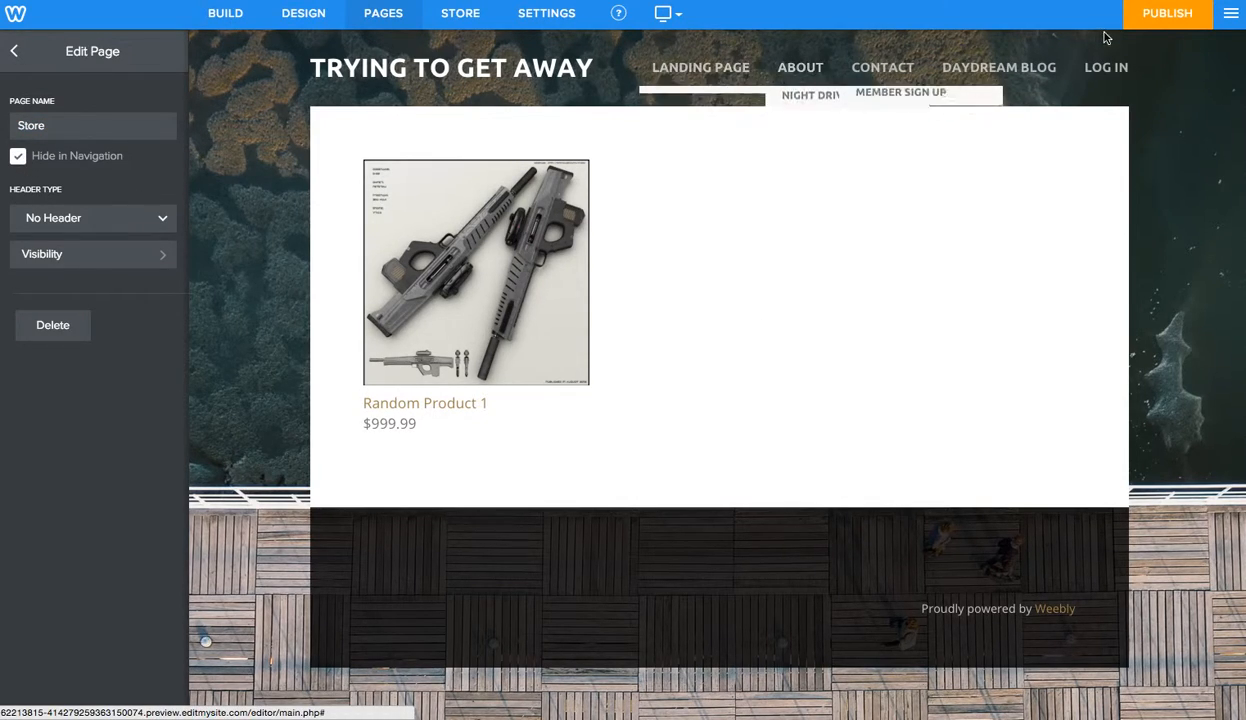
pyautogui.click(1162, 24)
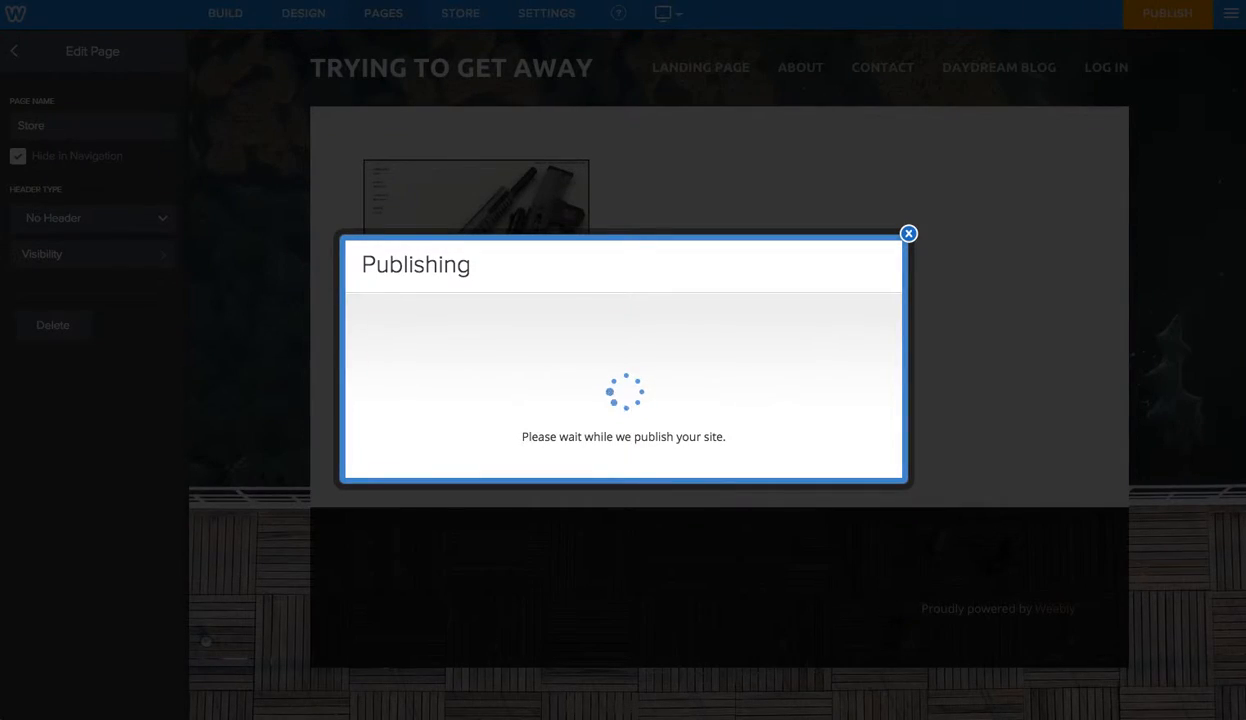